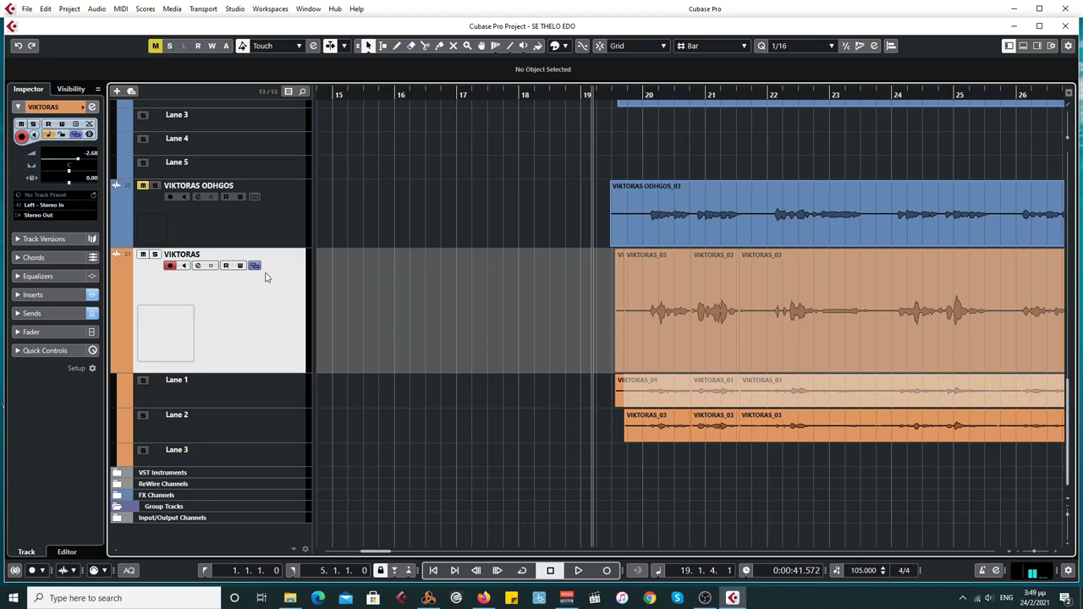
Show the take lanes of the selected orange vocal track
{"action": "scroll", "coordinate": [342, 265], "scroll_direction": "up", "scroll_amount": 2}
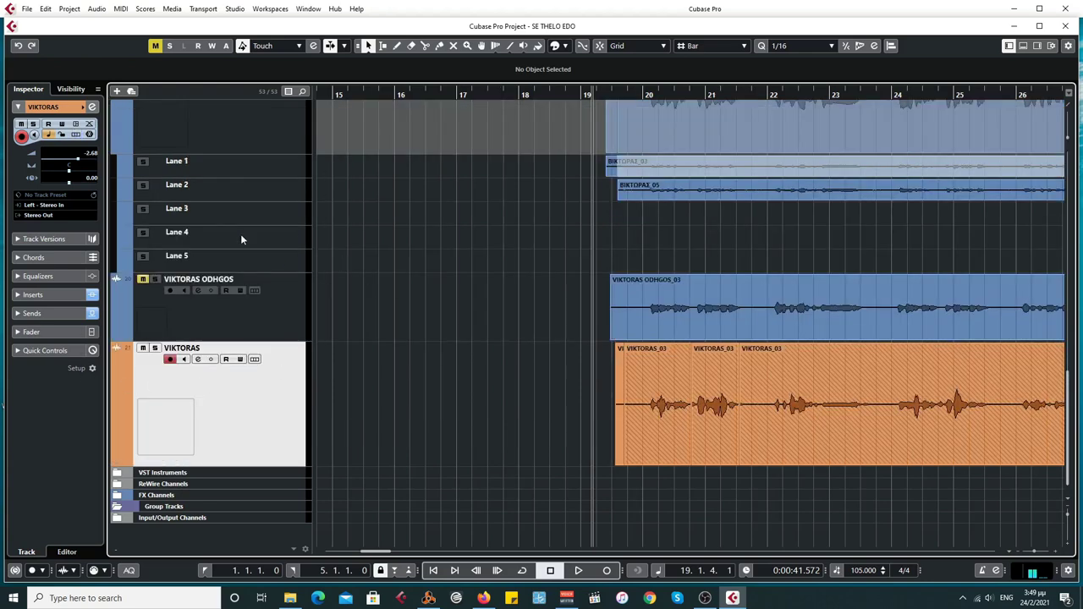
{"action": "left_click", "coordinate": [254, 359]}
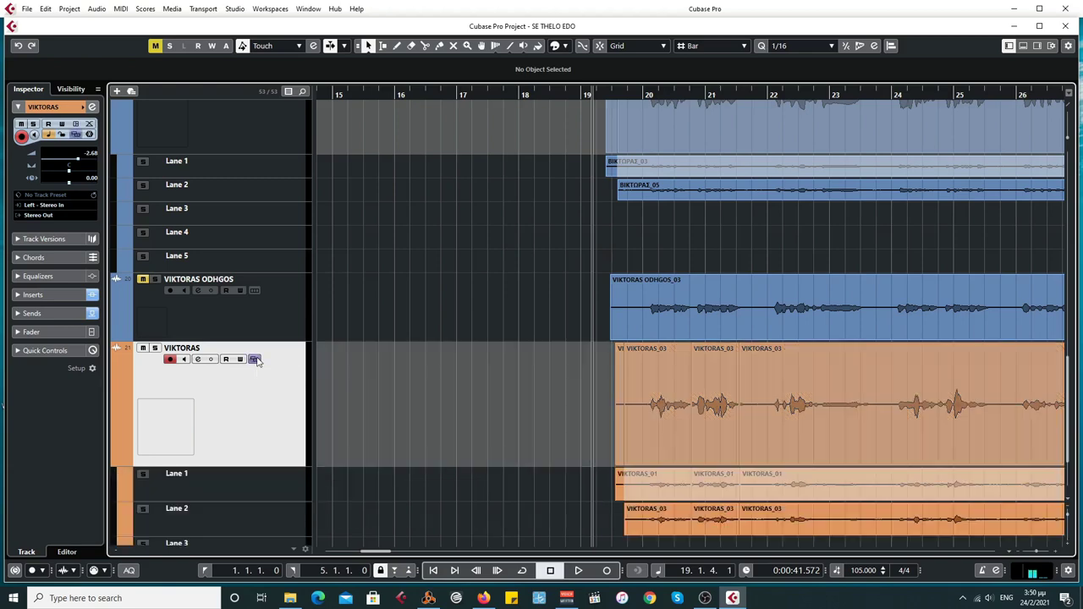
{"action": "scroll", "coordinate": [533, 394], "scroll_direction": "down", "scroll_amount": 3}
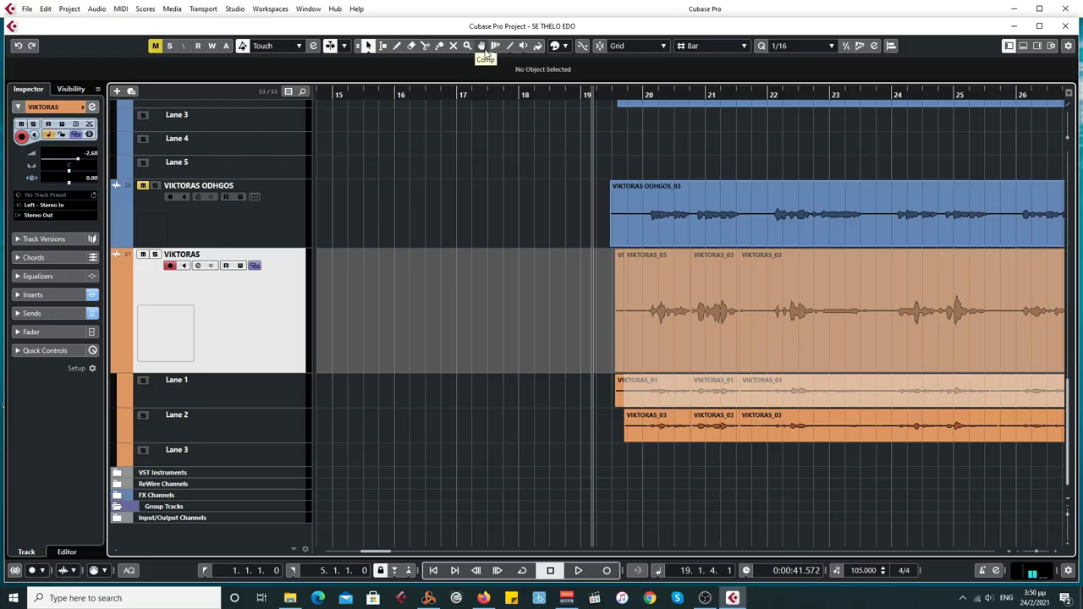
Swap the active takes segment by segment with the Comp tool, finishing with Lane 2 before bar 21.5 and Lane 1 after it
{"action": "left_click", "coordinate": [481, 45]}
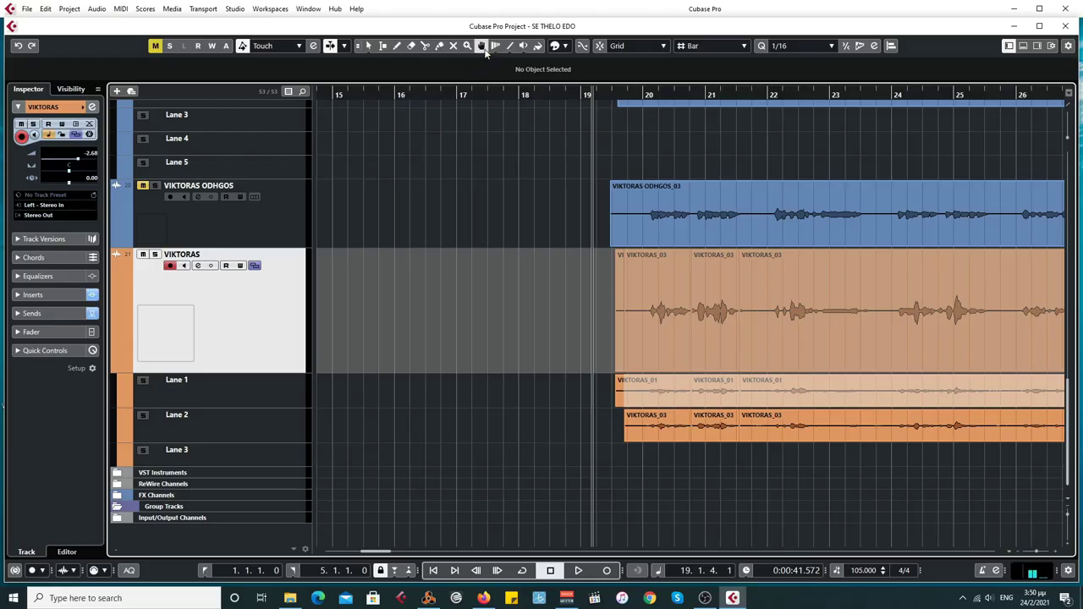
{"action": "left_click", "coordinate": [673, 430]}
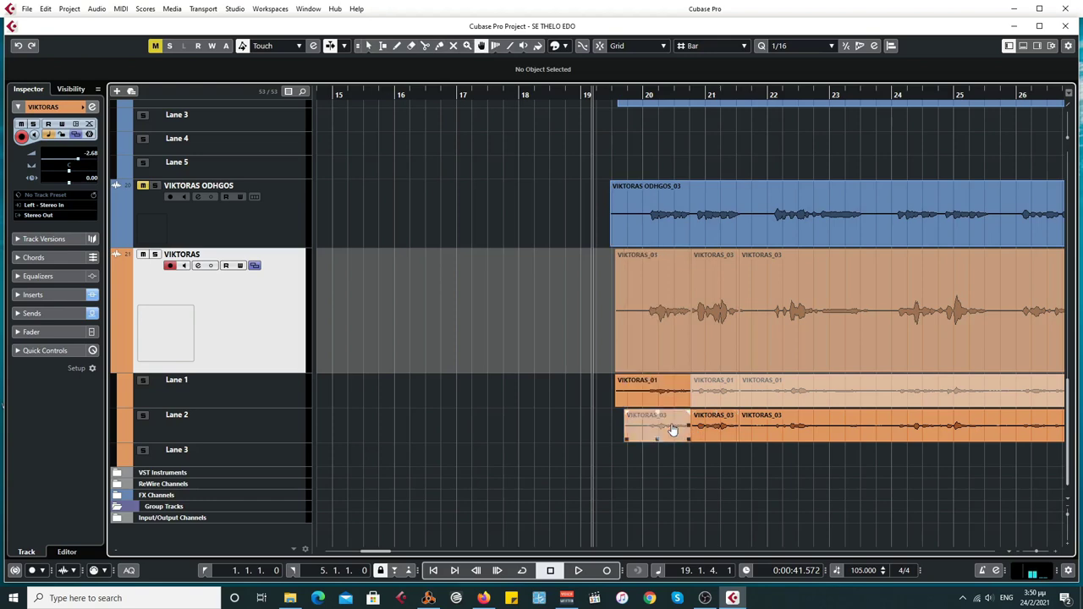
{"action": "left_click", "coordinate": [673, 430]}
{"action": "left_click", "coordinate": [714, 432]}
{"action": "left_click", "coordinate": [752, 432]}
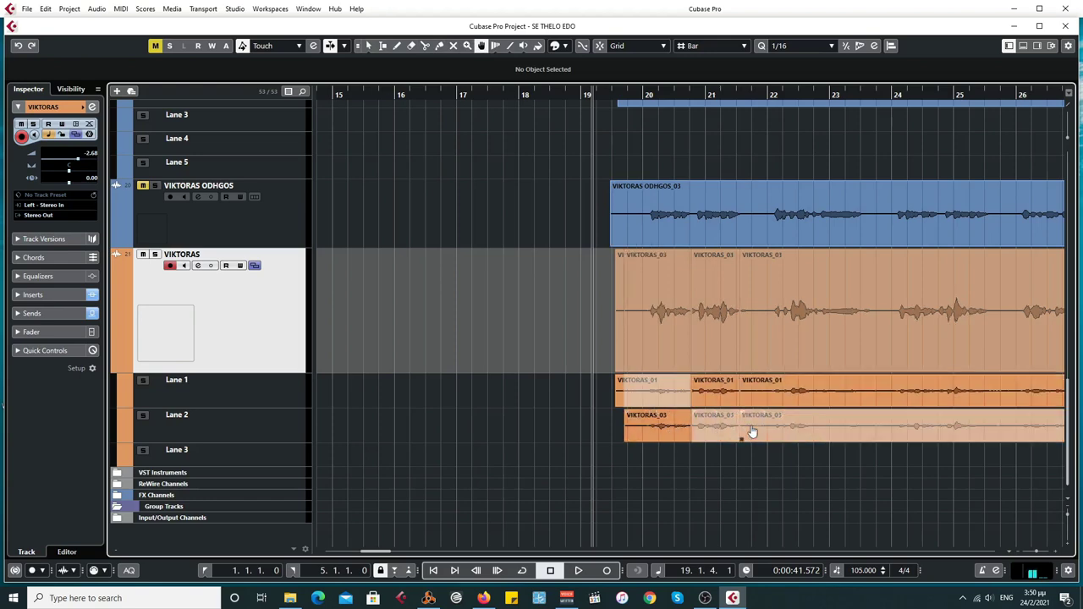
{"action": "left_click", "coordinate": [656, 392]}
{"action": "left_click", "coordinate": [715, 428]}
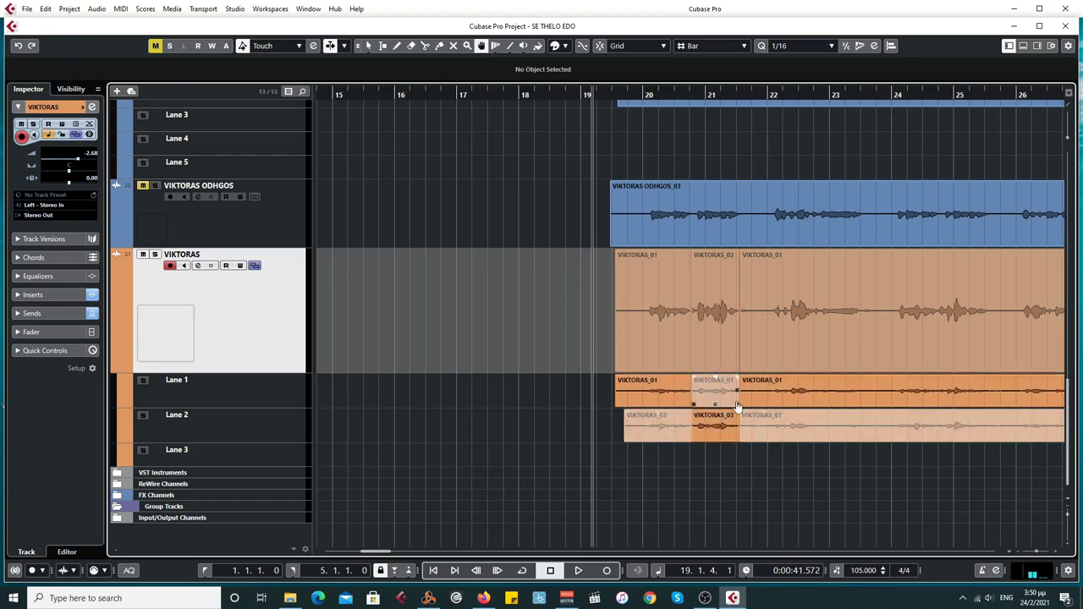
{"action": "left_click", "coordinate": [686, 438]}
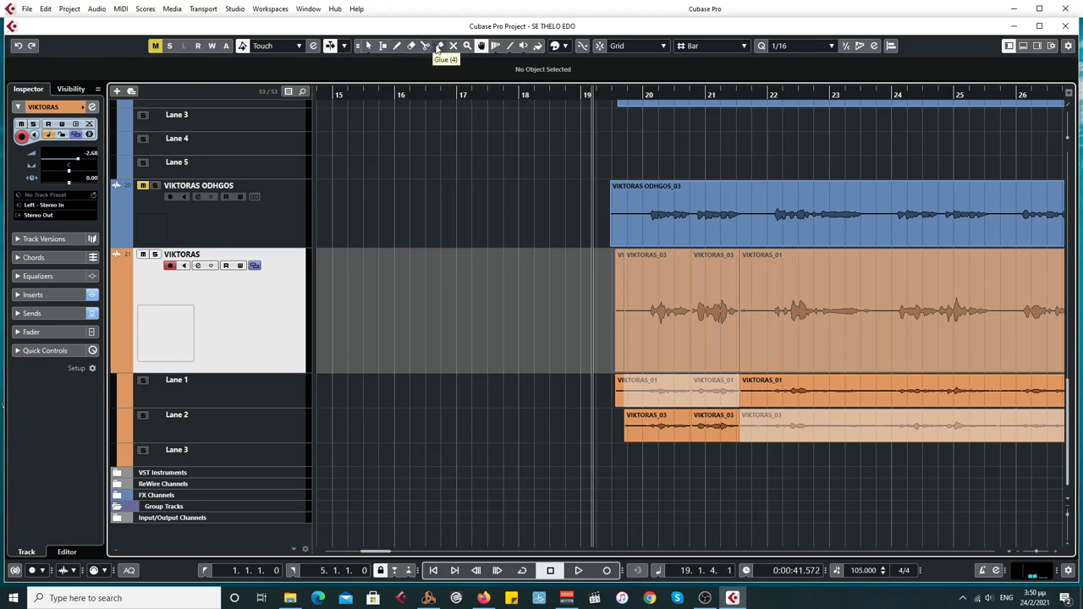
Glue the split take segments together in Lane 2 and in Lane 1
{"action": "left_click", "coordinate": [439, 47]}
{"action": "left_click", "coordinate": [659, 427]}
{"action": "left_click", "coordinate": [660, 427]}
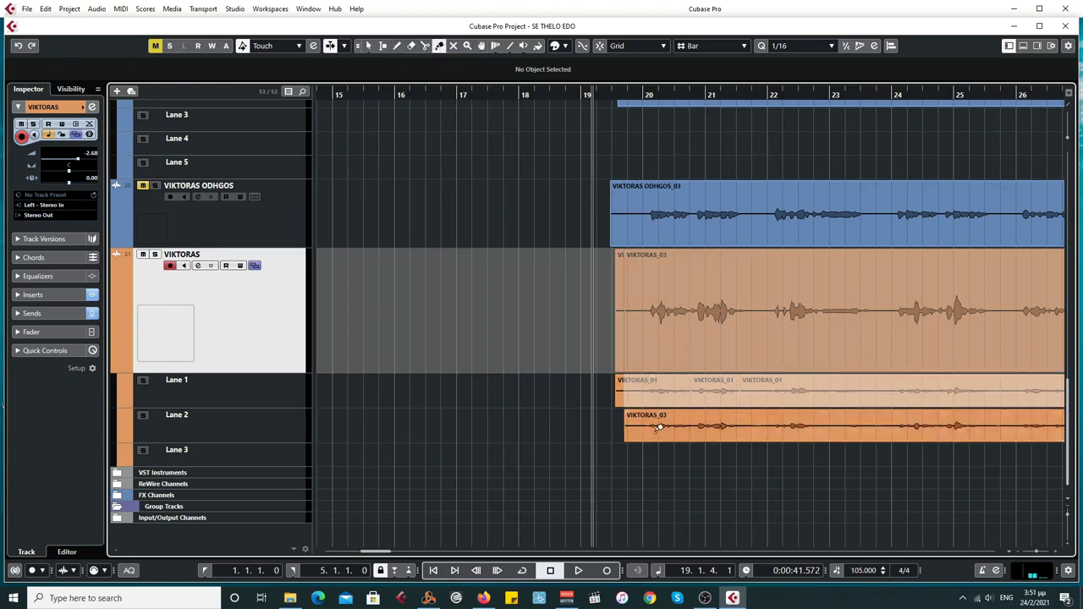
{"action": "left_click", "coordinate": [663, 388]}
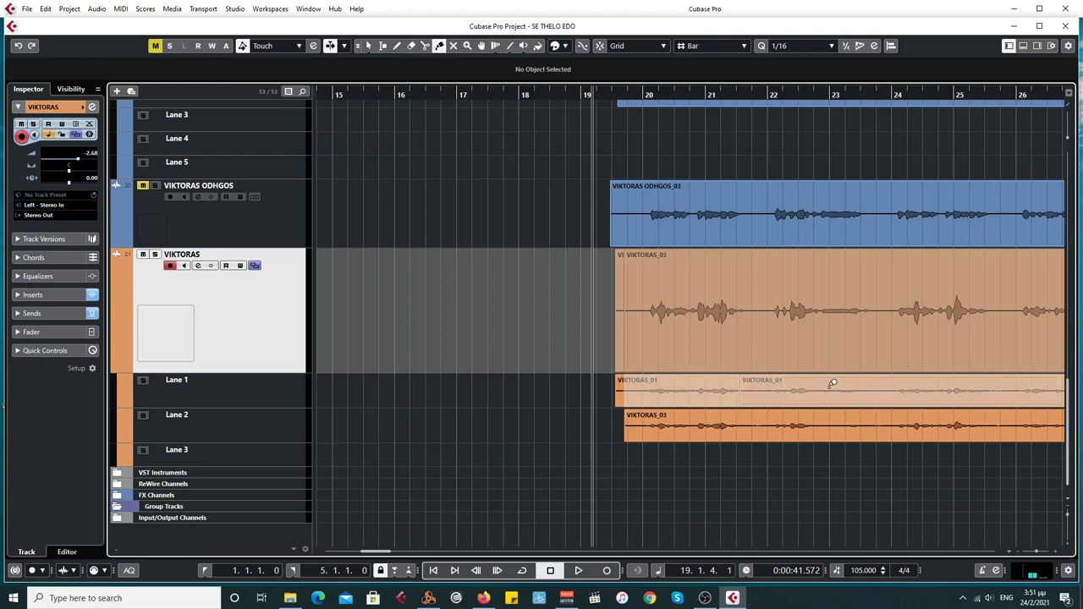
{"action": "left_click", "coordinate": [733, 387]}
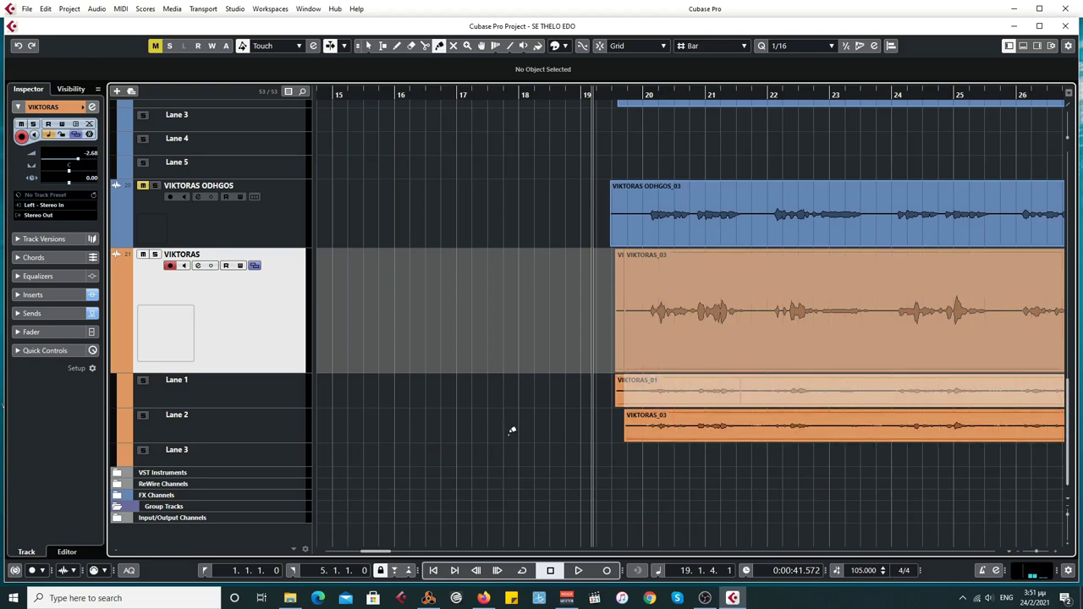
Switch to the Comp tool, audition the Lane 2 take from bar 19, and return the playhead to the start position
{"action": "left_click", "coordinate": [481, 46]}
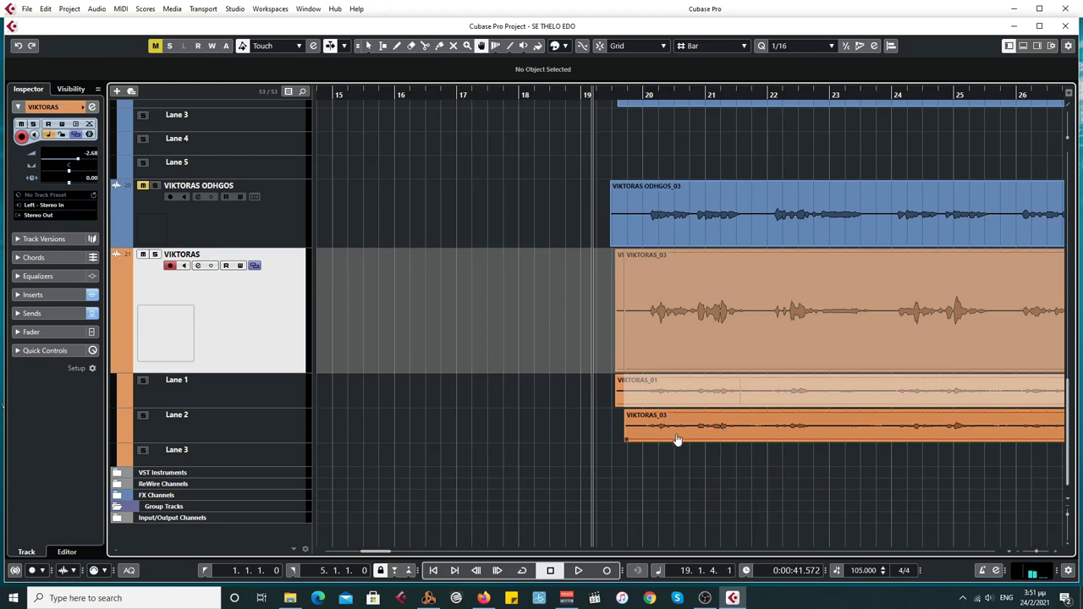
{"action": "key", "text": "space"}
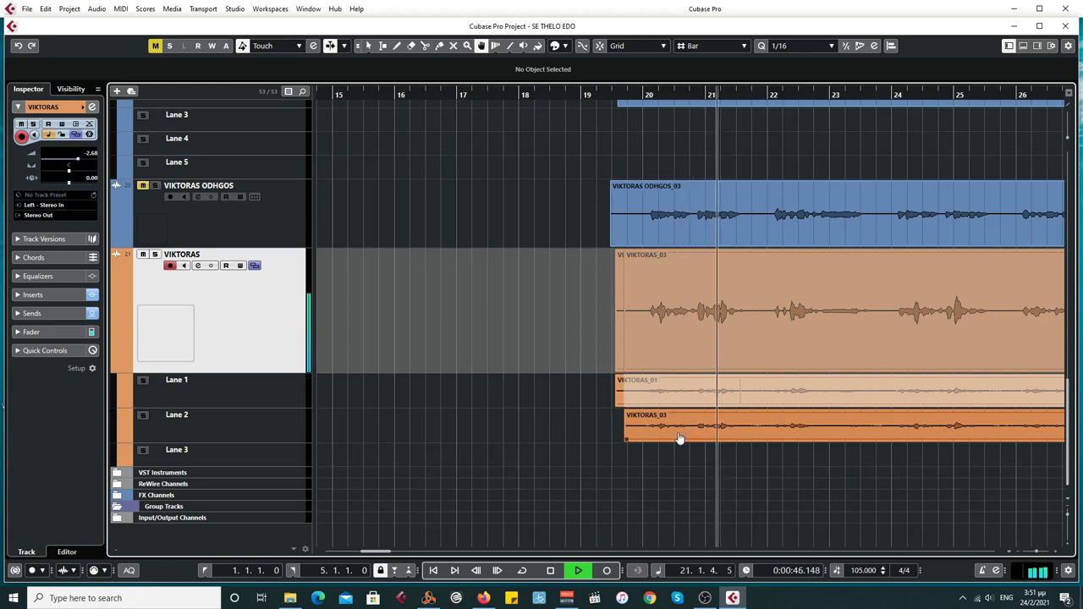
{"action": "key", "text": "space"}
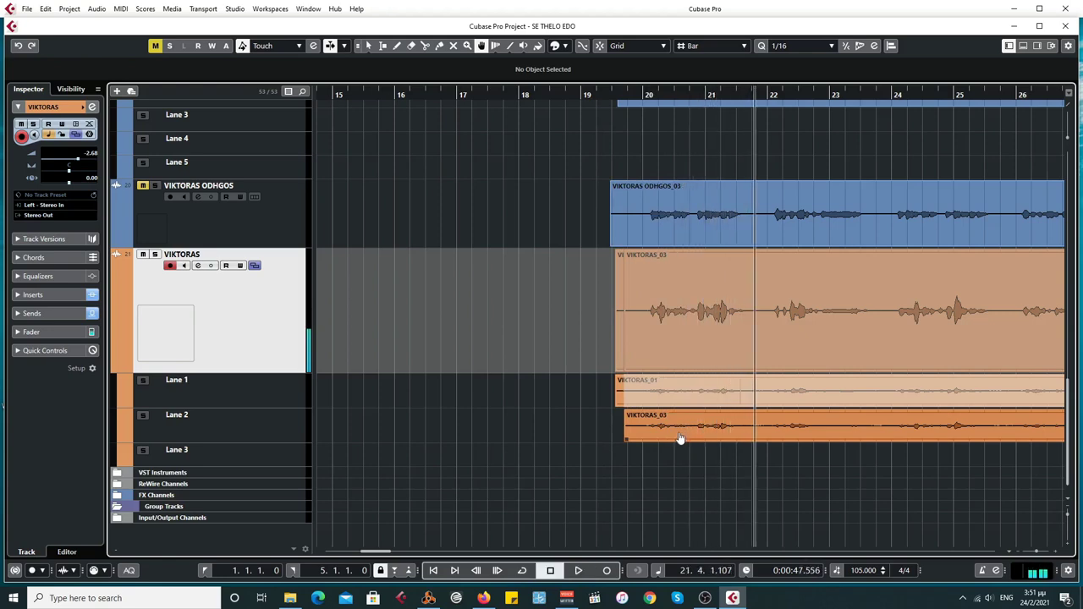
{"action": "key", "text": "KP_0"}
Activate the Lane 1 take and play it from bar 19, switching to the Lane 2 take during playback for comparison
{"action": "key", "text": "ctrl+z"}
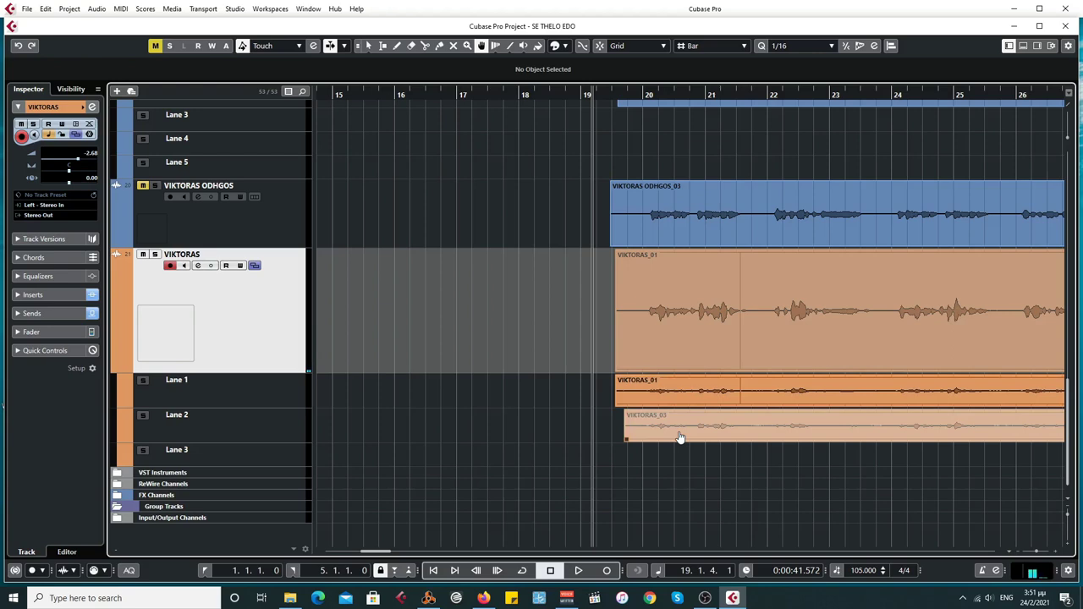
{"action": "key", "text": "space"}
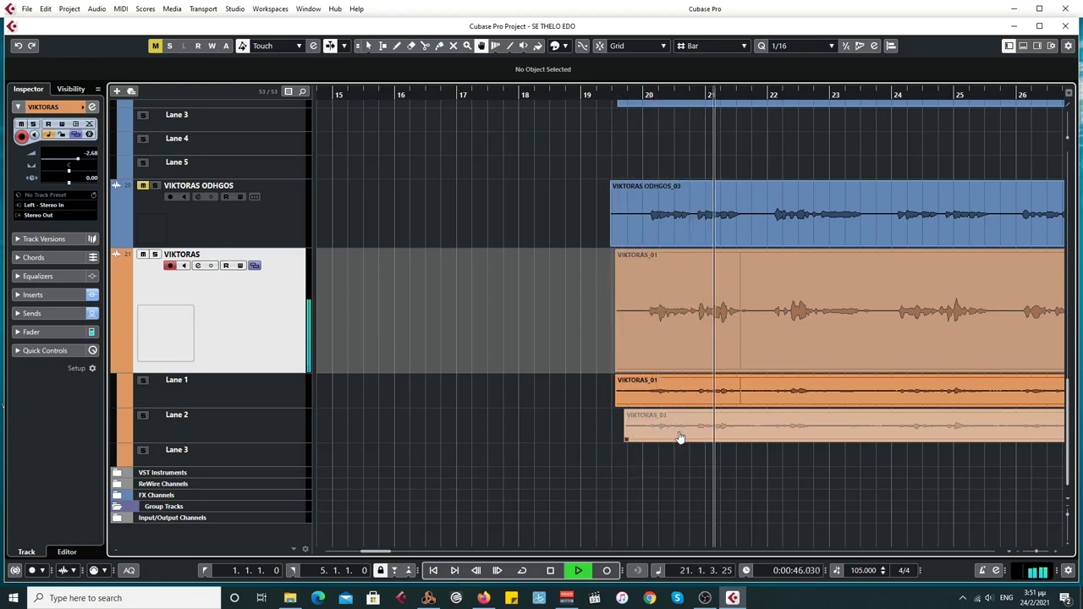
{"action": "left_click", "coordinate": [680, 436]}
{"action": "key", "text": "space"}
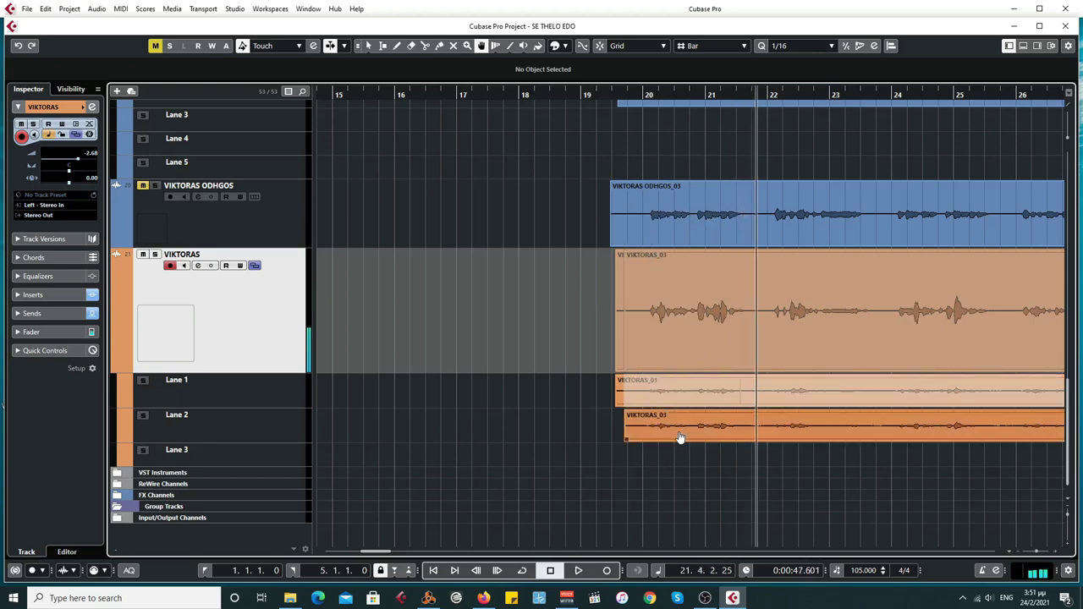
Toggle the active take back and forth between Lane 1 and Lane 2, finishing on Lane 2
{"action": "key", "text": "ctrl+z"}
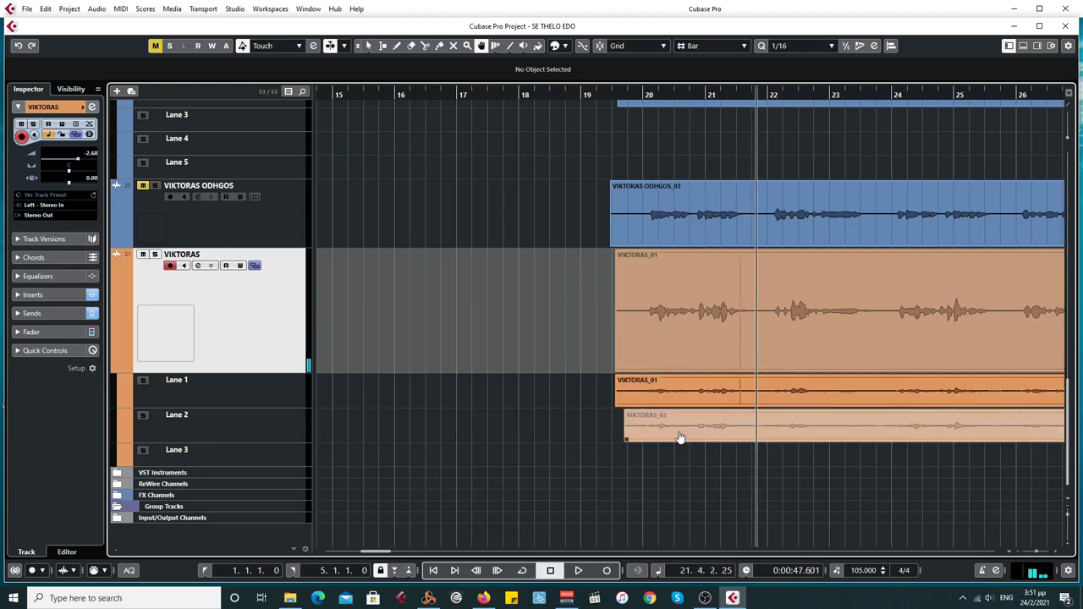
{"action": "left_click", "coordinate": [679, 436]}
{"action": "key", "text": "ctrl+z"}
{"action": "left_click", "coordinate": [680, 437]}
{"action": "key", "text": "ctrl+z"}
{"action": "left_click", "coordinate": [680, 437]}
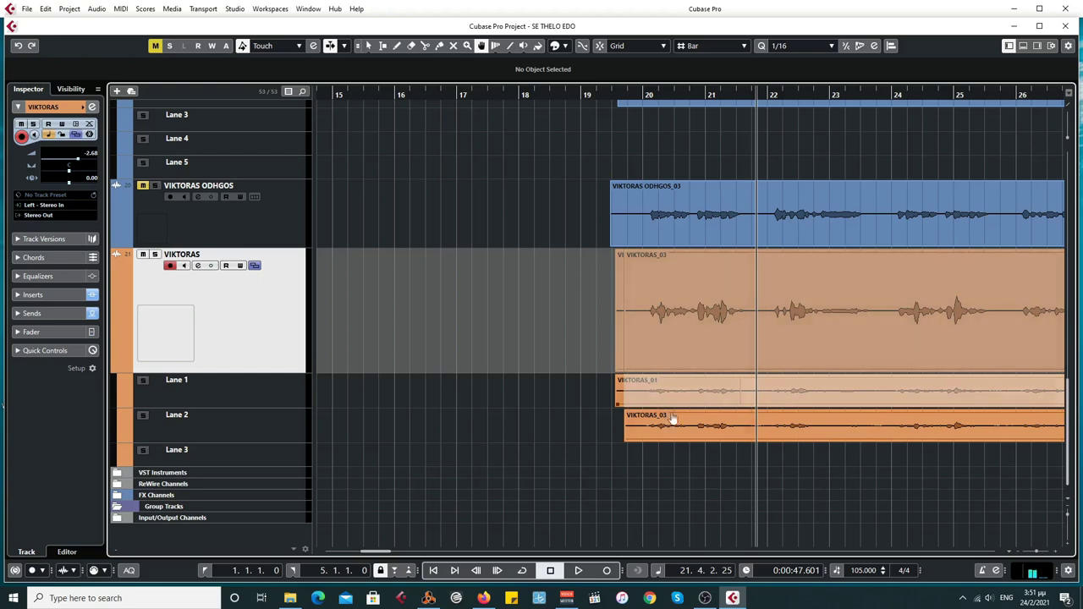
{"action": "left_click", "coordinate": [687, 392]}
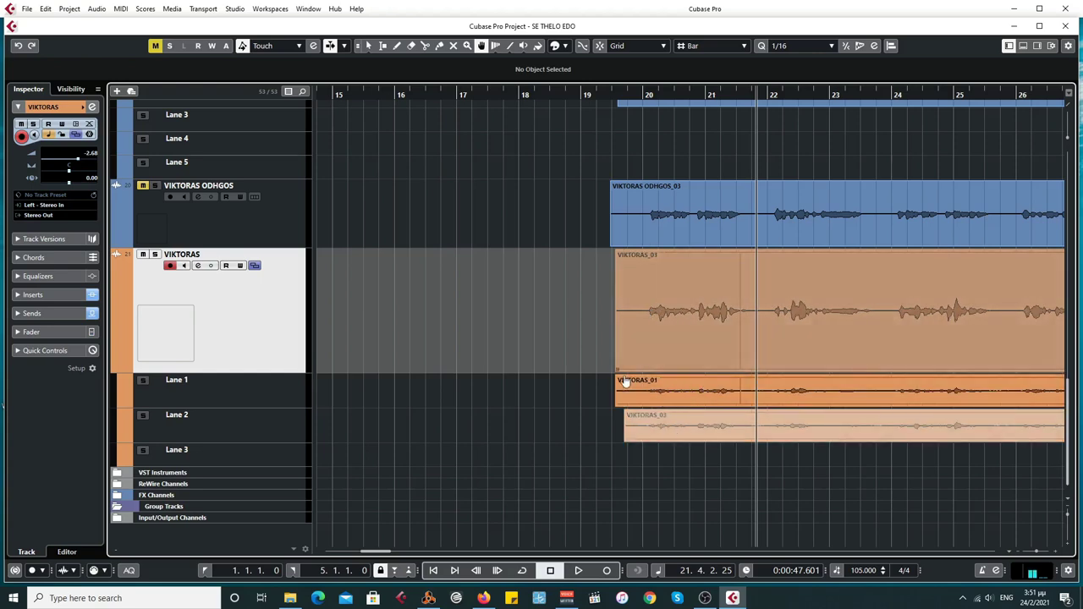
{"action": "left_click", "coordinate": [686, 434]}
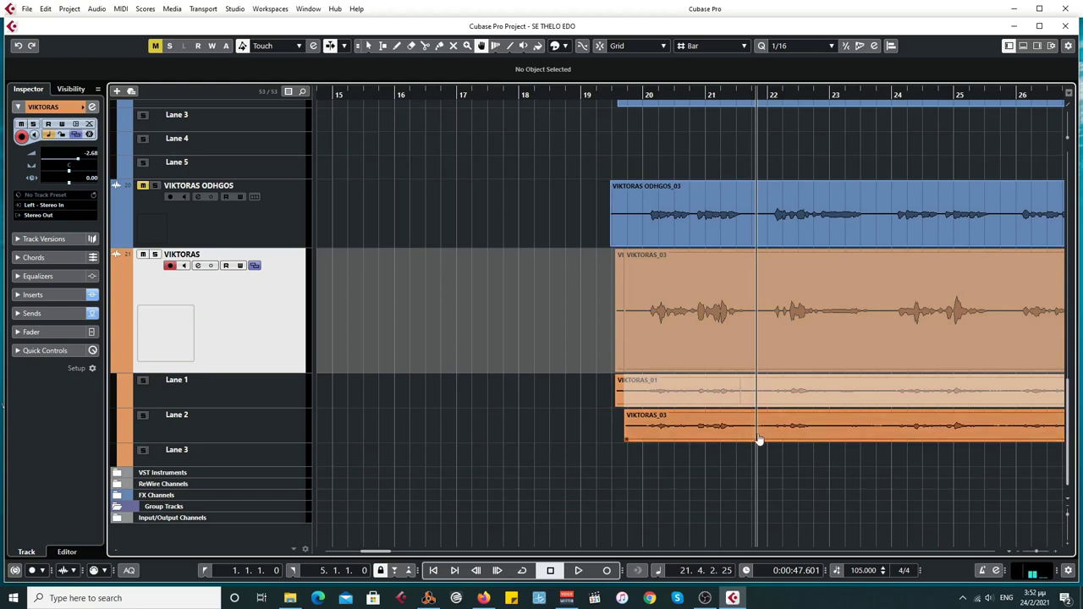
Turn on Snap and comp bar 20 to 21 from Lane 2 and bar 21 to 22 from Lane 1
{"action": "left_click", "coordinate": [599, 46]}
{"action": "left_click_drag", "start_coordinate": [643, 431], "coordinate": [707, 434]}
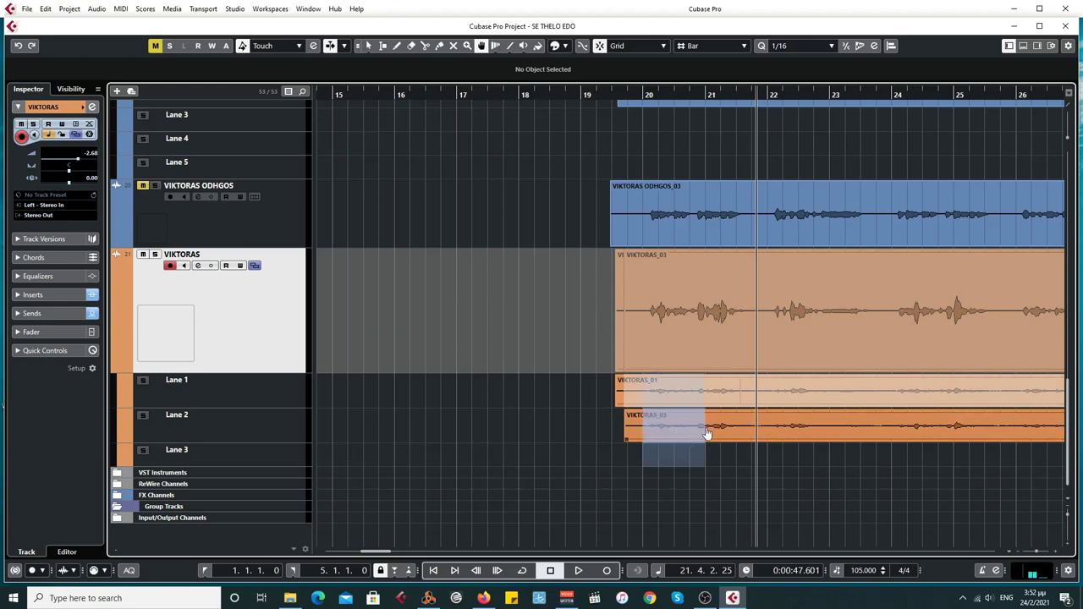
{"action": "left_click_drag", "start_coordinate": [707, 433], "coordinate": [706, 434]}
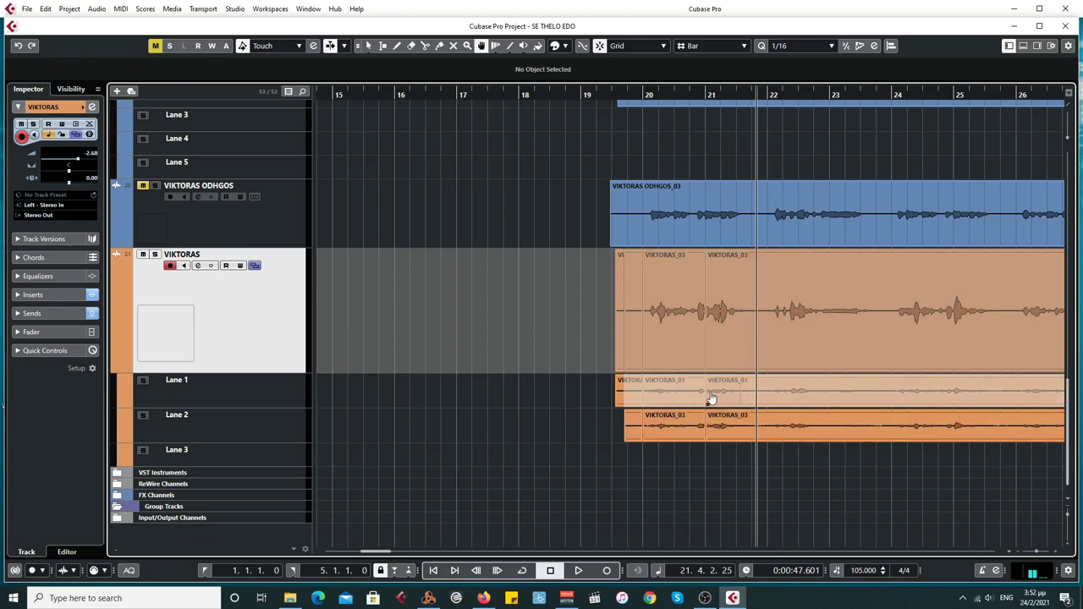
{"action": "left_click_drag", "start_coordinate": [711, 398], "coordinate": [771, 399]}
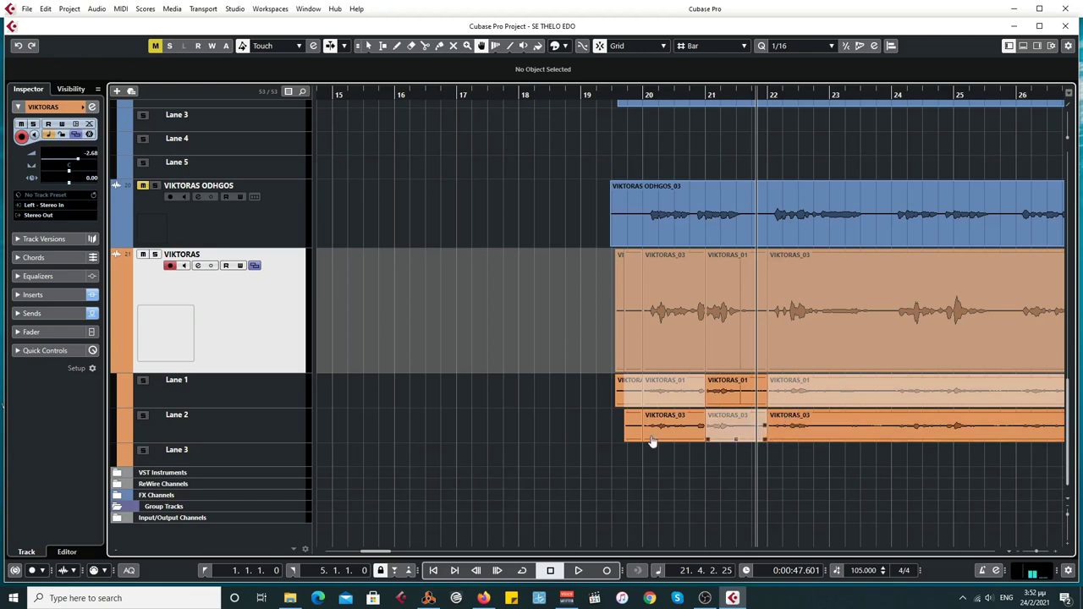
Play the vocal comp from bar 20 through the take change at bar 21
{"action": "left_click", "coordinate": [623, 93]}
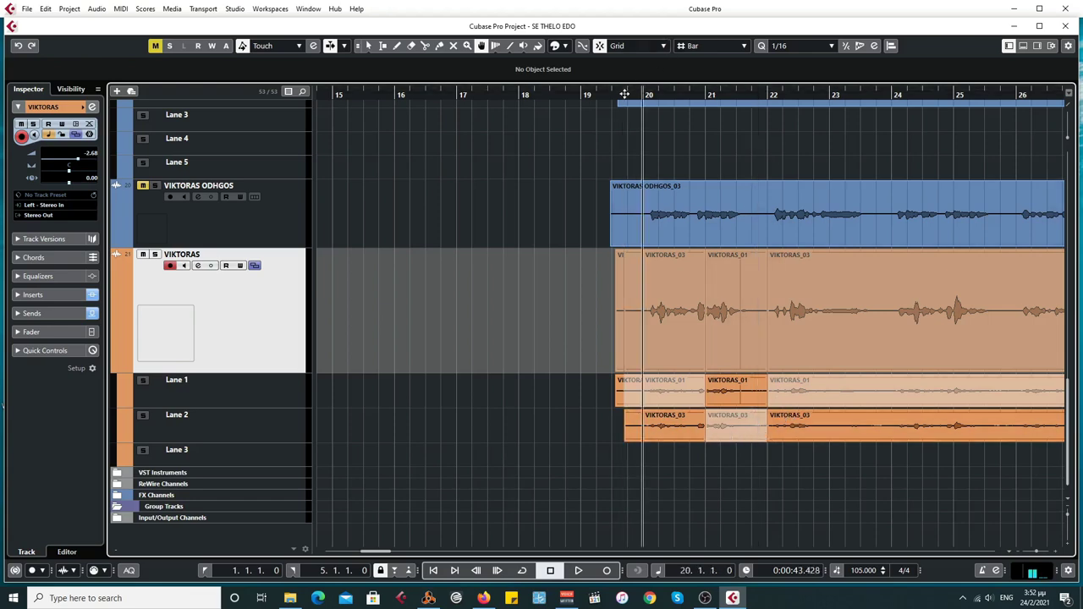
{"action": "key", "text": "space"}
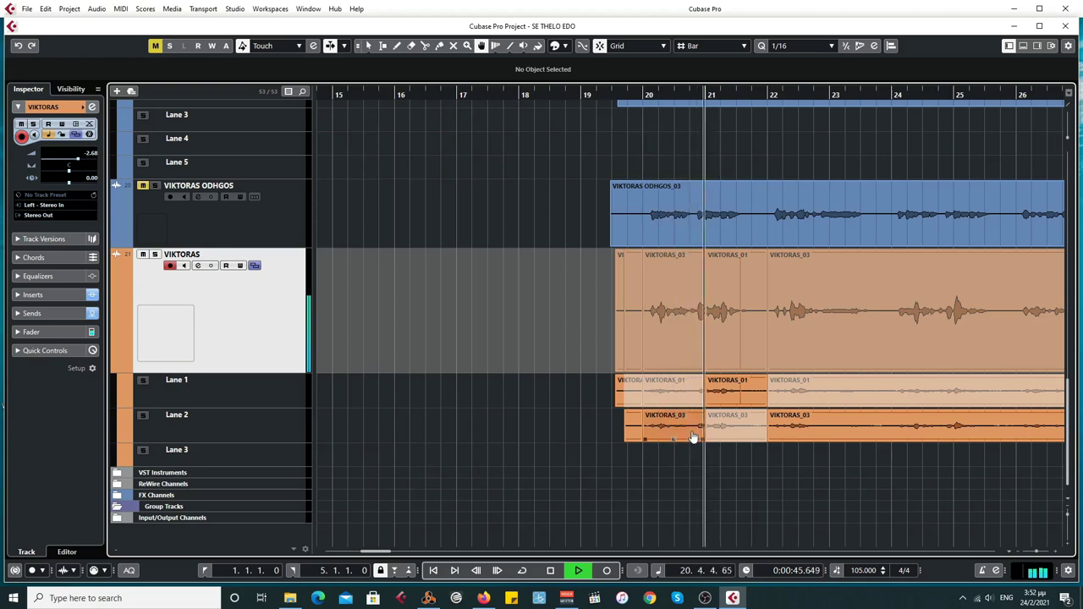
{"action": "key", "text": "space"}
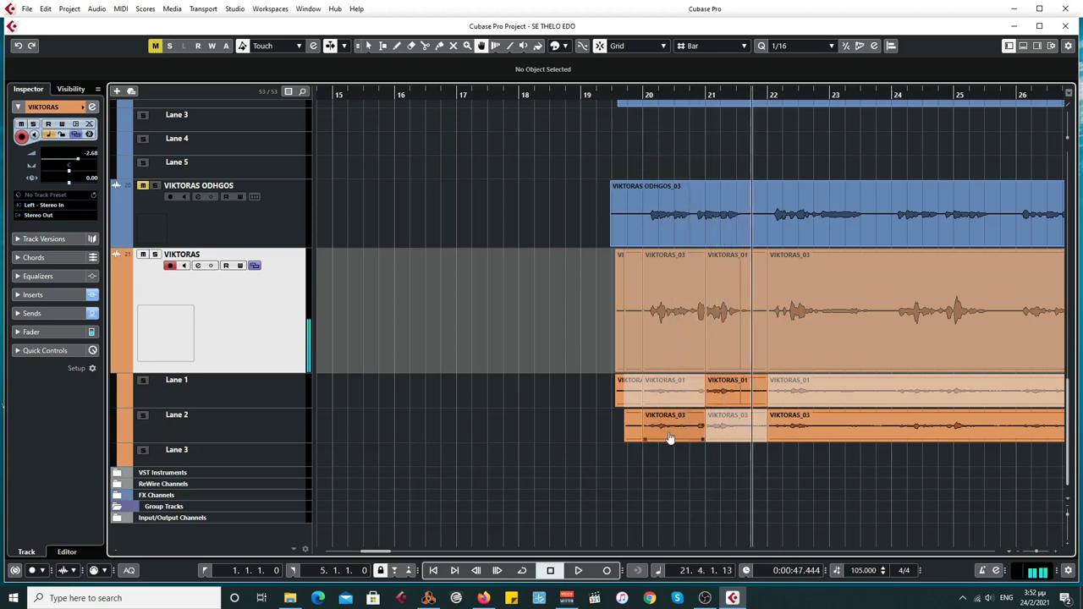
Remove the splits at bars 20, 21 and 22, rejoining the takes with Lane 2 active
{"action": "left_click", "coordinate": [668, 433]}
{"action": "left_click", "coordinate": [721, 396]}
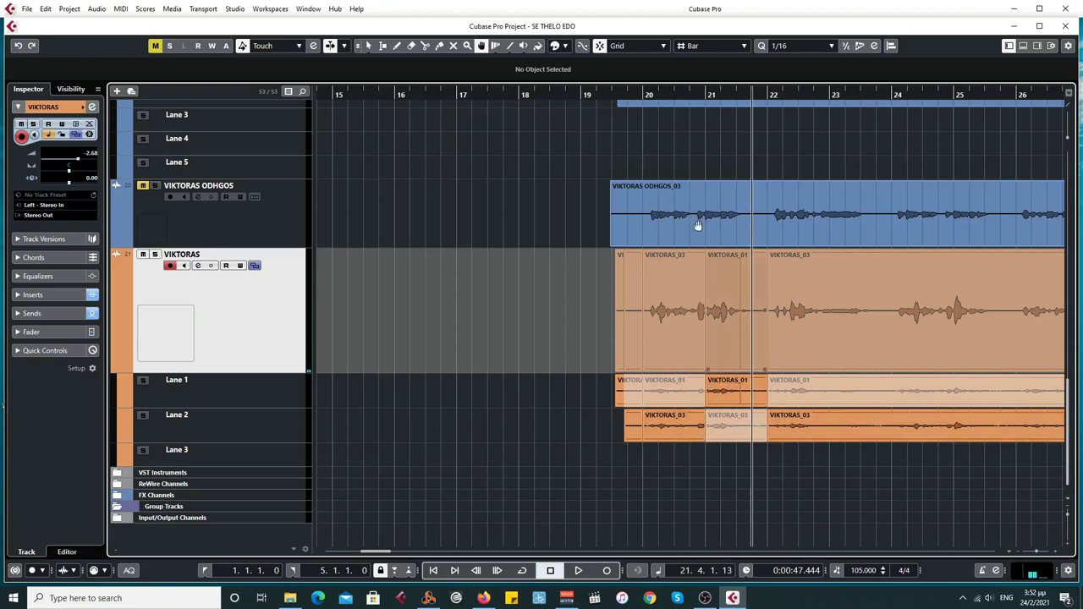
{"action": "left_click", "coordinate": [855, 417]}
{"action": "left_click", "coordinate": [857, 419]}
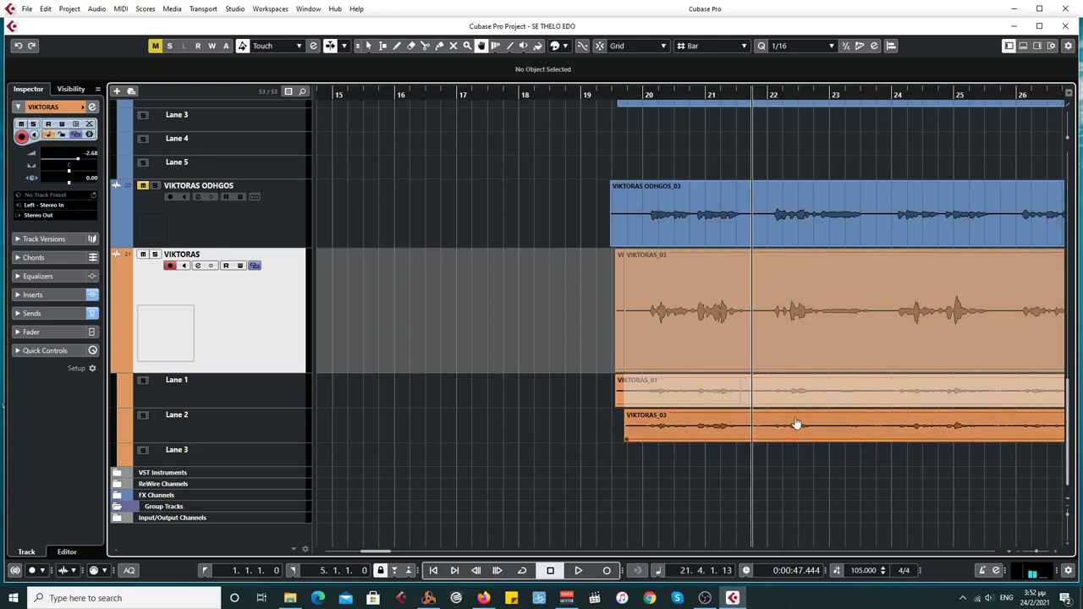
Cut off-grid comp ranges between bars 20 and 21.5, activating Lane 1 for the short phrase around bar 21
{"action": "left_click", "coordinate": [654, 434]}
{"action": "left_click_drag", "start_coordinate": [654, 434], "coordinate": [690, 435]}
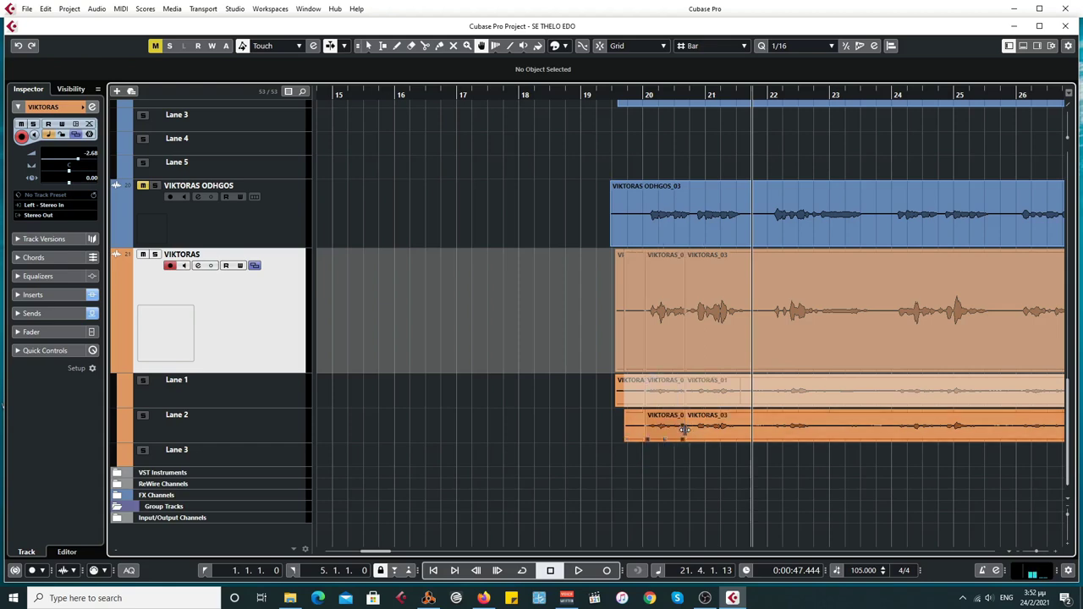
{"action": "left_click_drag", "start_coordinate": [696, 398], "coordinate": [759, 435]}
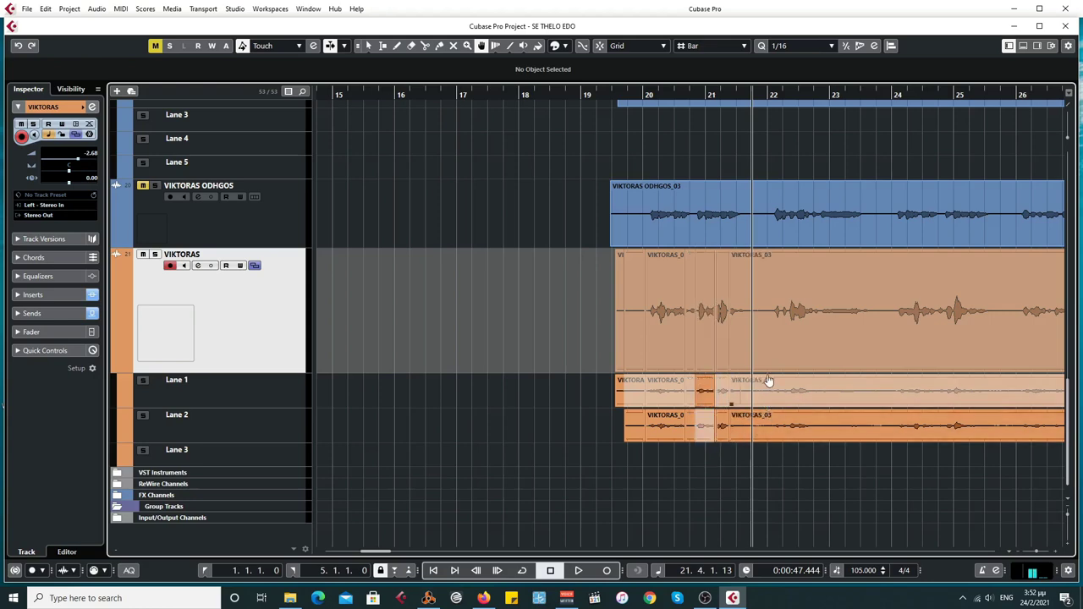
Play the new comp from just before bar 20 to about bar 21.5
{"action": "left_click", "coordinate": [639, 95]}
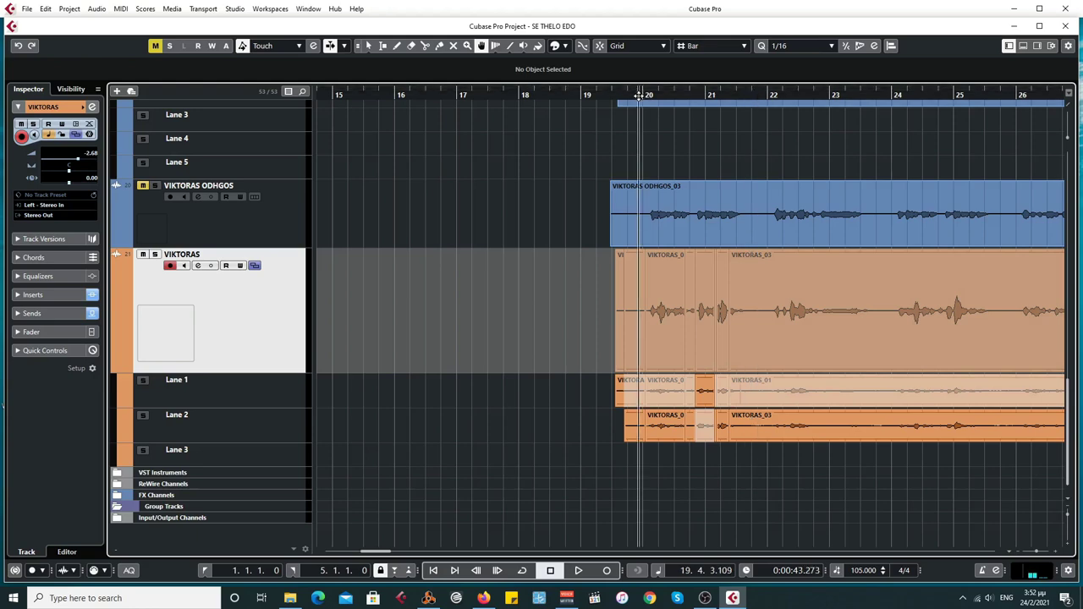
{"action": "key", "text": "space"}
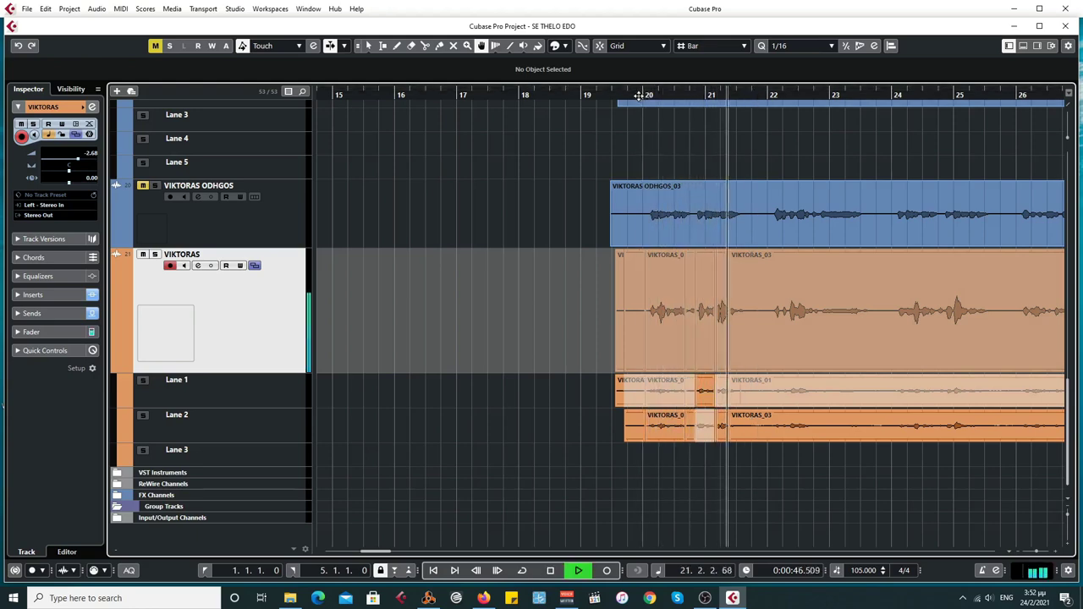
{"action": "key", "text": "space"}
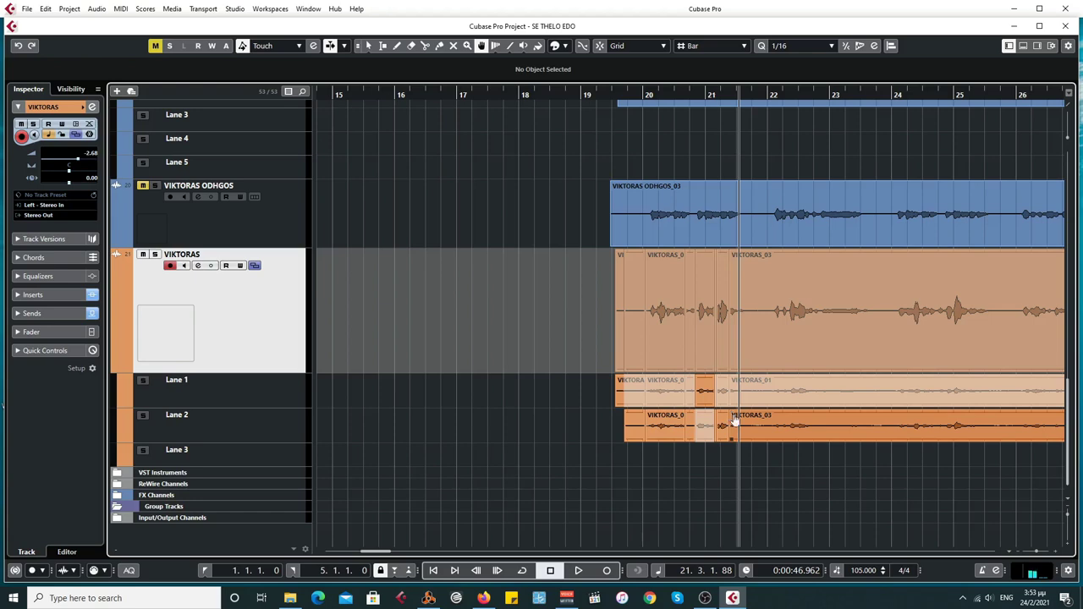
Cut an off-grid comp range across both VIKTORAS lanes from just after bar 22 to about bar 22.7, keeping Lane 2 active
{"action": "mouse_move", "coordinate": [730, 421]}
{"action": "left_mouse_down"}
{"action": "mouse_move", "coordinate": [689, 426]}
{"action": "mouse_move", "coordinate": [696, 406]}
{"action": "mouse_move", "coordinate": [726, 437]}
{"action": "mouse_move", "coordinate": [641, 438]}
{"action": "mouse_move", "coordinate": [702, 418]}
{"action": "mouse_move", "coordinate": [729, 423]}
{"action": "left_mouse_up"}
{"action": "left_click_drag", "start_coordinate": [774, 436], "coordinate": [810, 435]}
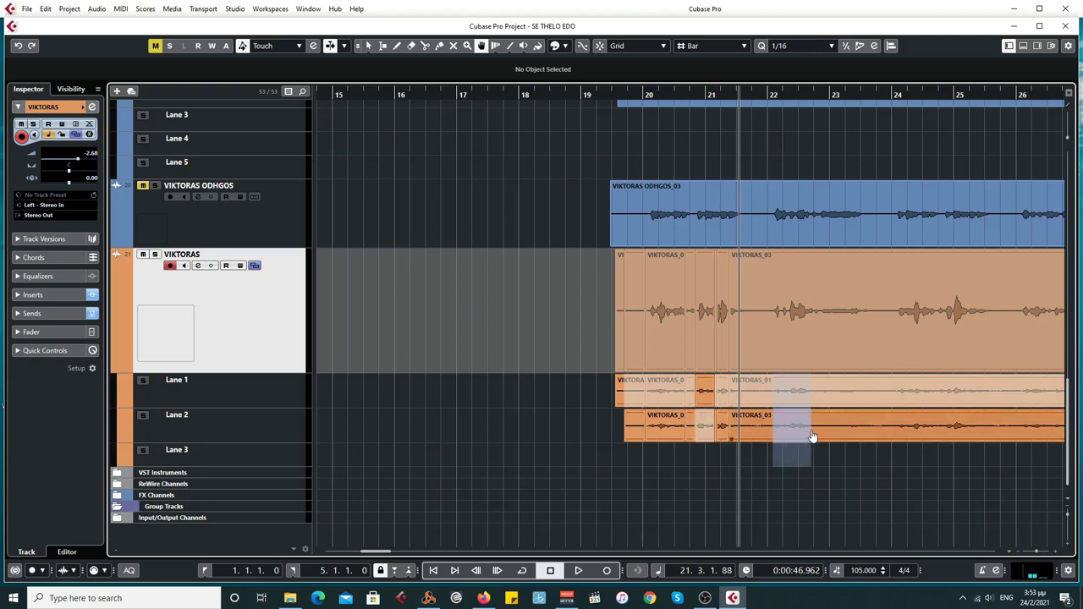
{"action": "key", "text": "shift+x"}
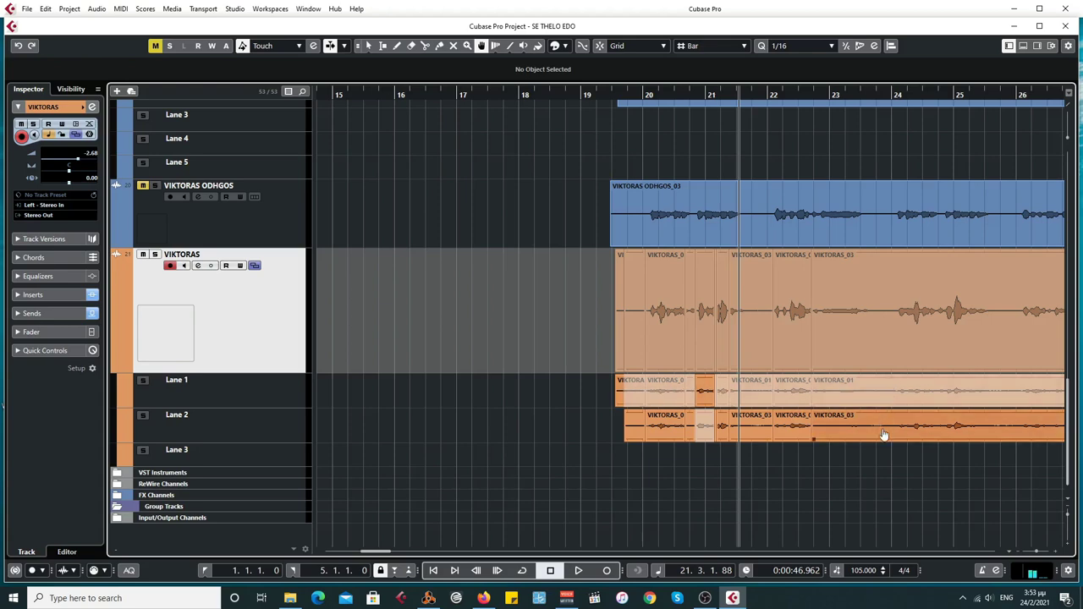
Split the takes in Lane 2 and Lane 1 individually just before bar 24, at about 23.4.2
{"action": "left_click", "coordinate": [426, 47]}
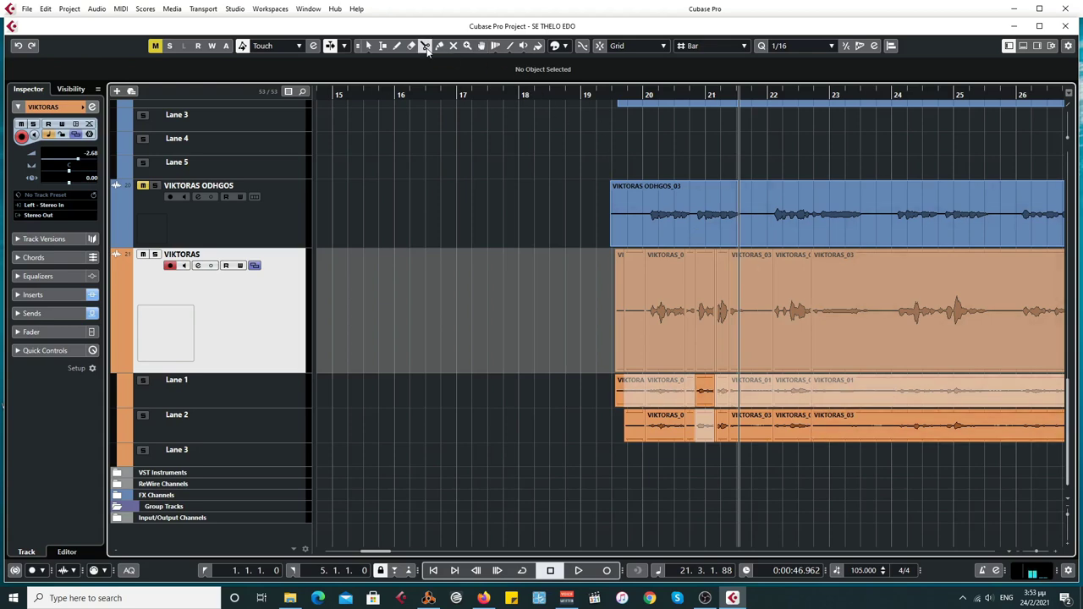
{"action": "left_click", "coordinate": [882, 432]}
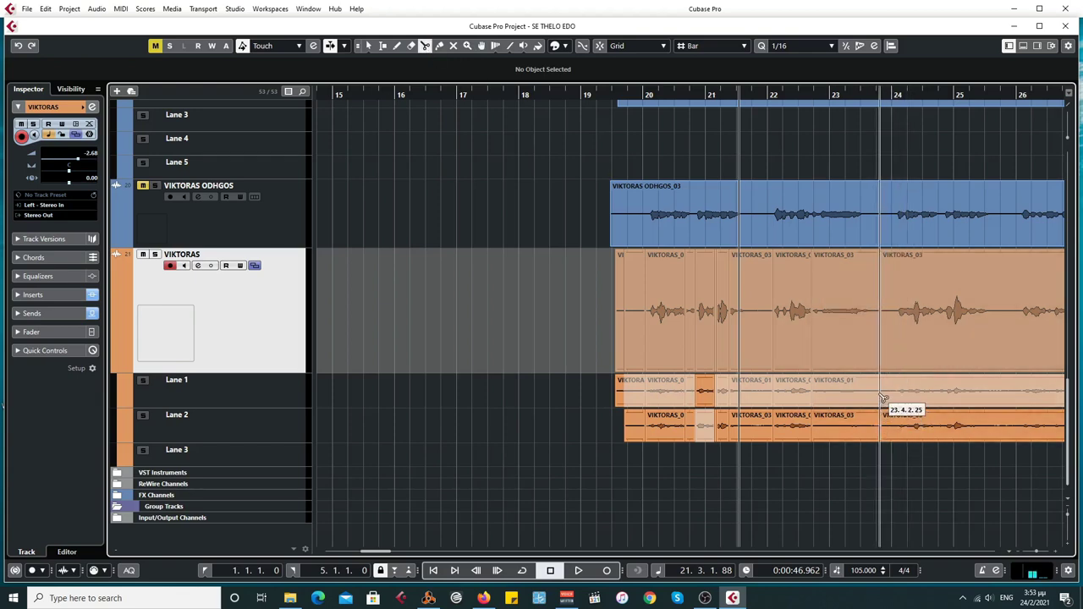
{"action": "left_click", "coordinate": [882, 395]}
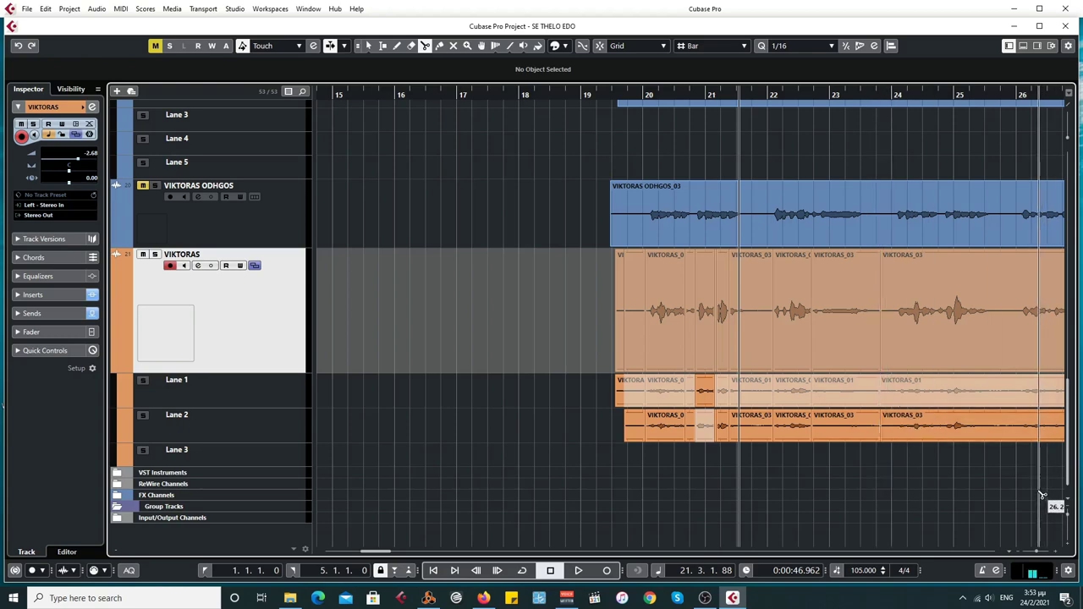
Select the comped pieces in both lanes from their start up to about bar 22.7 and copy them
{"action": "key", "text": "g"}
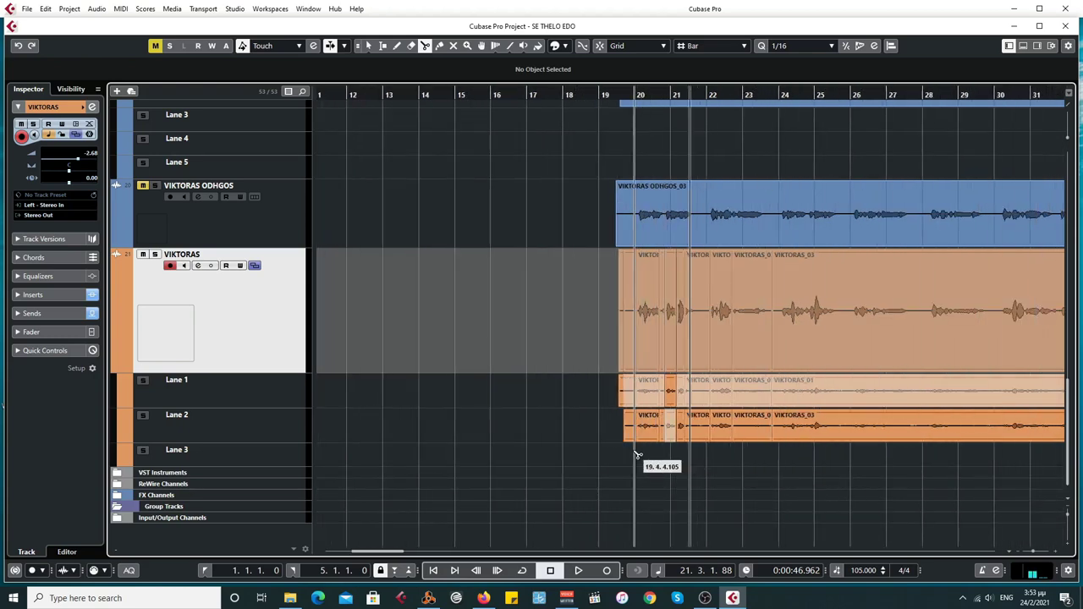
{"action": "left_click", "coordinate": [369, 46]}
{"action": "left_click_drag", "start_coordinate": [623, 452], "coordinate": [733, 391]}
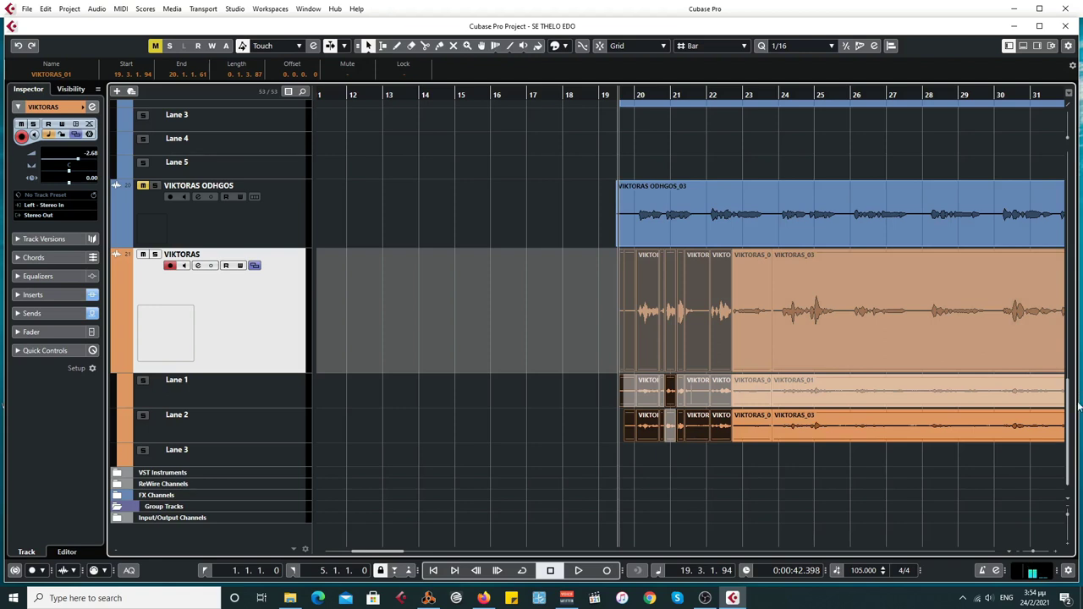
{"action": "key", "text": "g"}
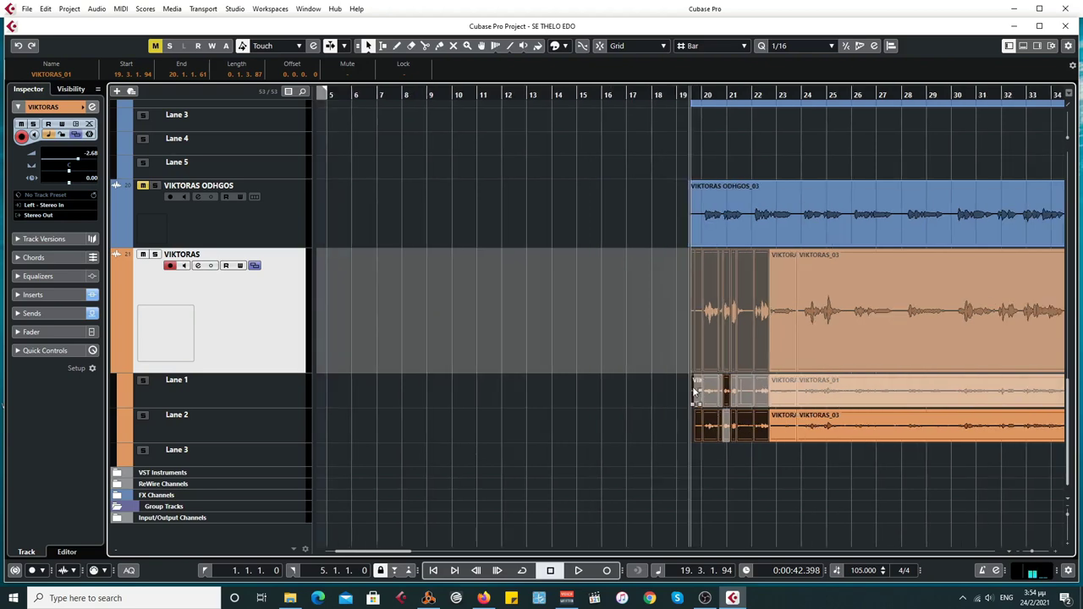
{"action": "left_click", "coordinate": [47, 9]}
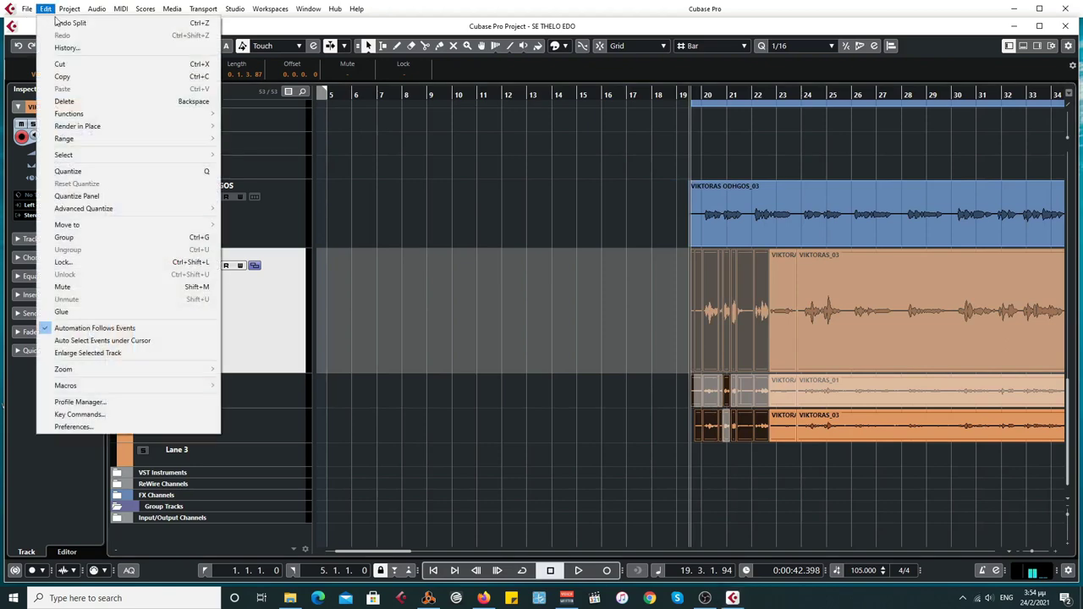
{"action": "left_click", "coordinate": [66, 78]}
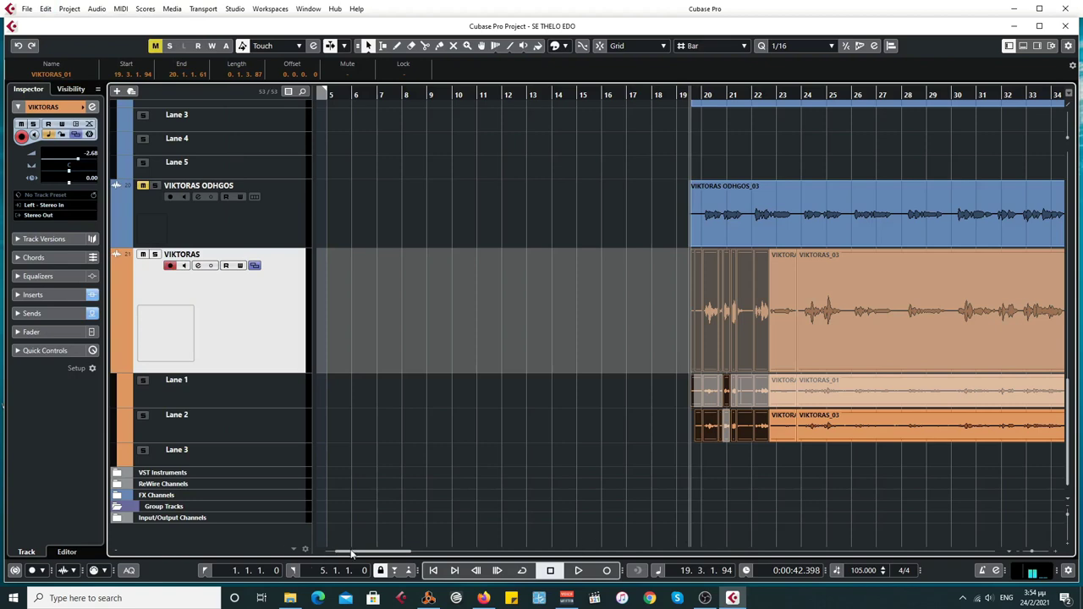
Paste the copied comp pieces in the empty space after the vocal's end, at about 93.3.4
{"action": "left_click_drag", "start_coordinate": [354, 551], "coordinate": [549, 578]}
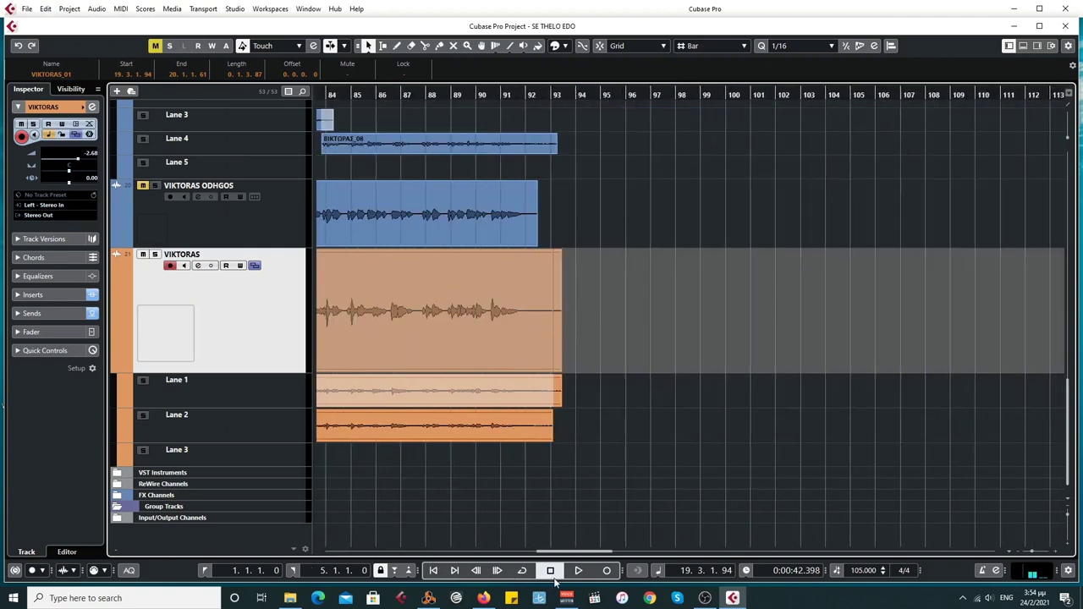
{"action": "left_click", "coordinate": [569, 89]}
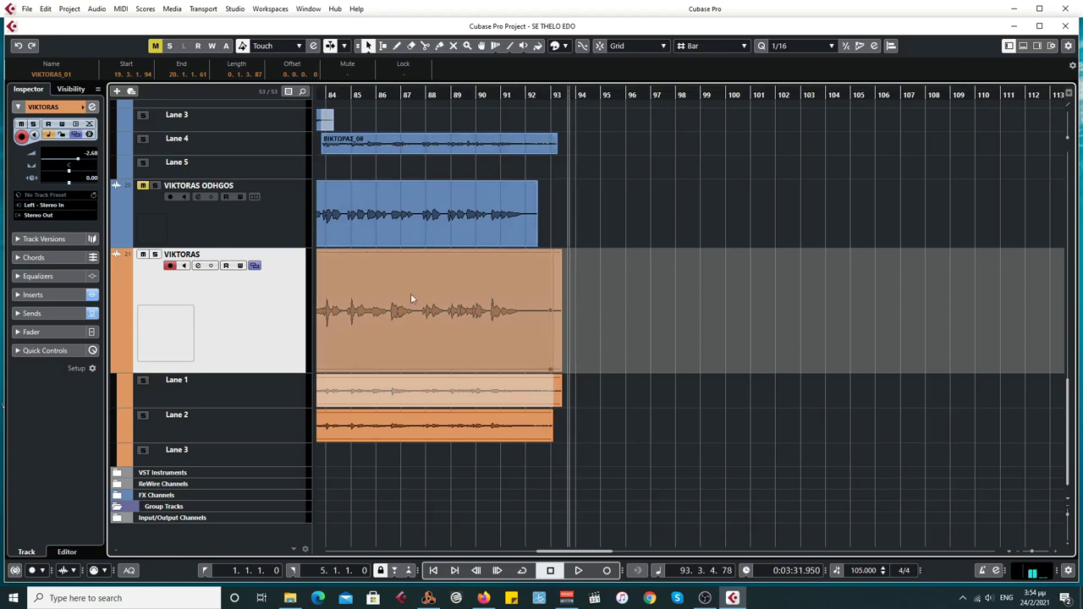
{"action": "left_click", "coordinate": [46, 9]}
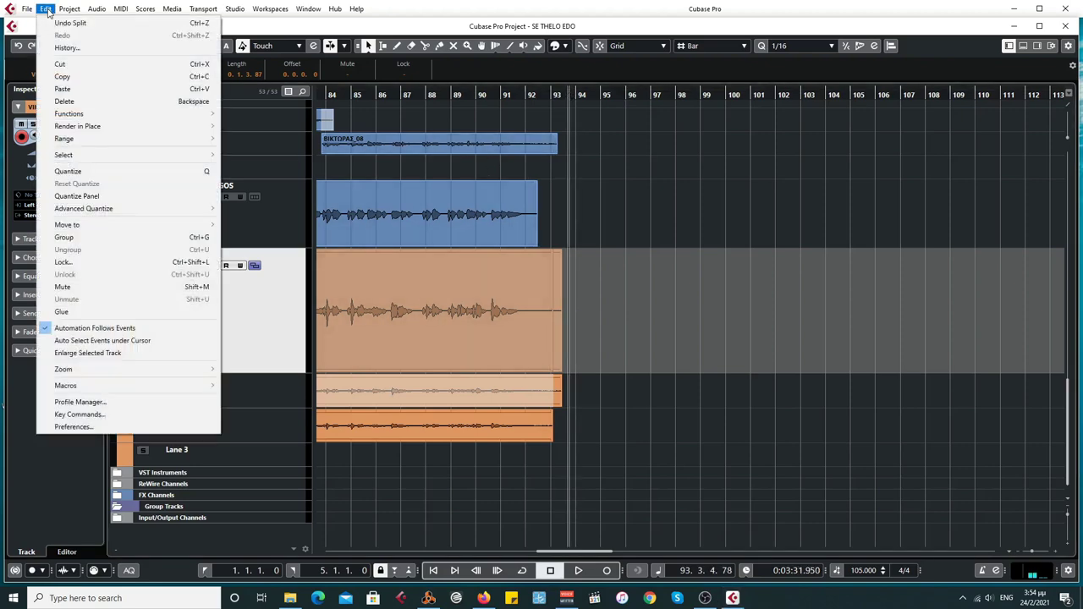
{"action": "left_click", "coordinate": [63, 89]}
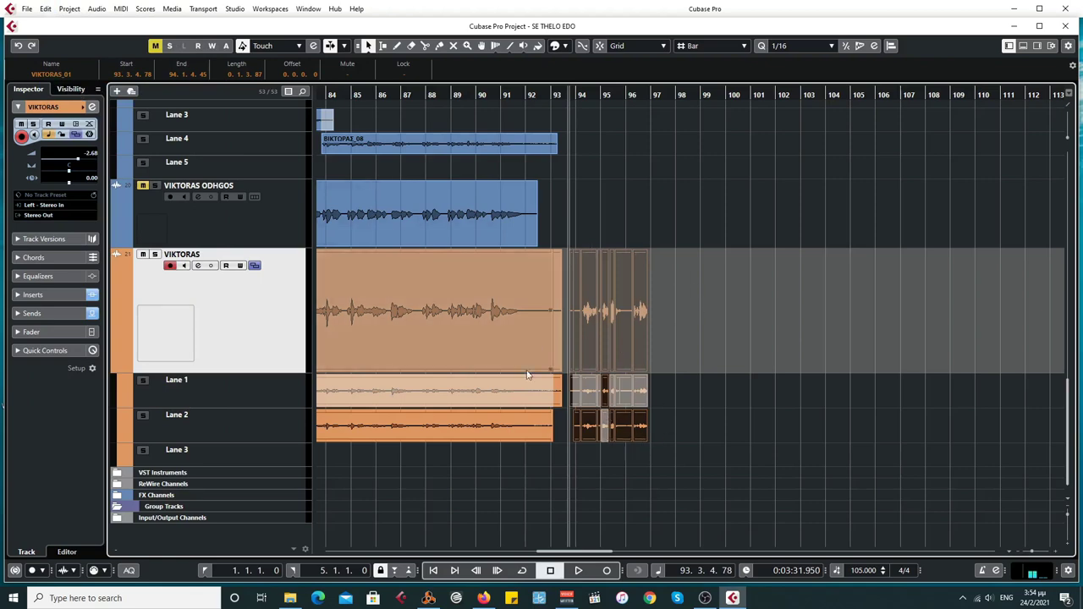
Review the project's edit history, then close it
{"action": "left_click", "coordinate": [46, 9]}
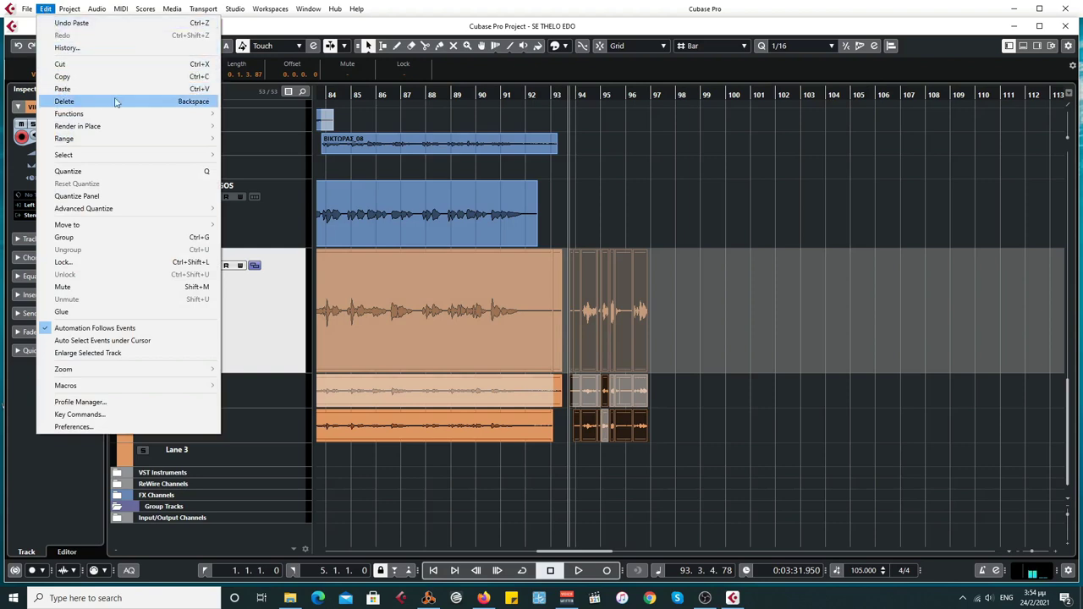
{"action": "left_click", "coordinate": [207, 89]}
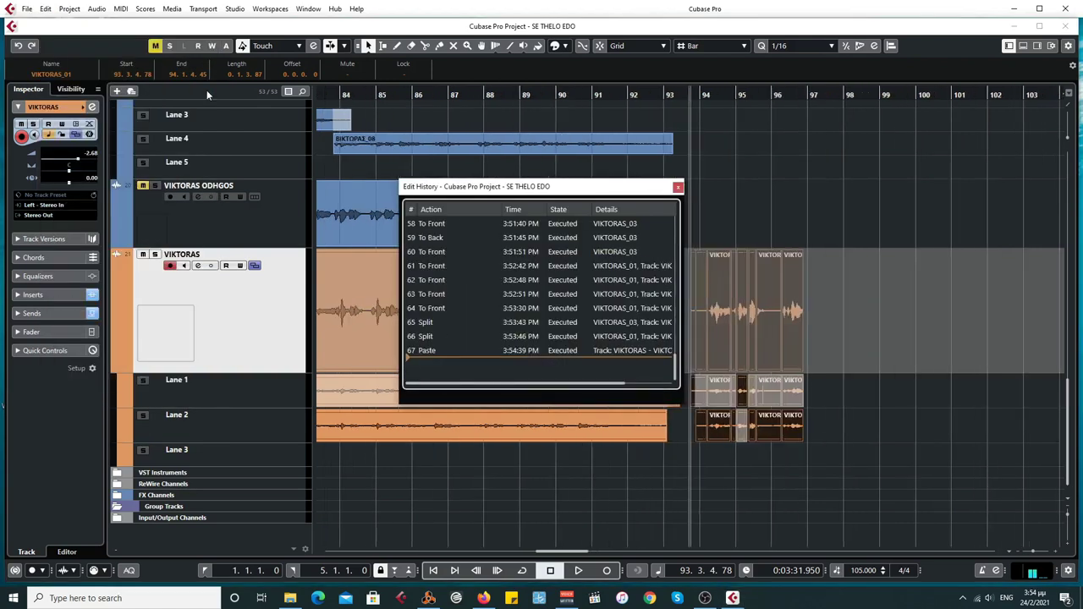
{"action": "left_click", "coordinate": [678, 187]}
Examine the pasted comp pieces and their lane cuts closely between bars 93 and 96
{"action": "key", "text": "h"}
{"action": "key", "text": "h"}
{"action": "key", "text": "h"}
{"action": "key", "text": "h"}
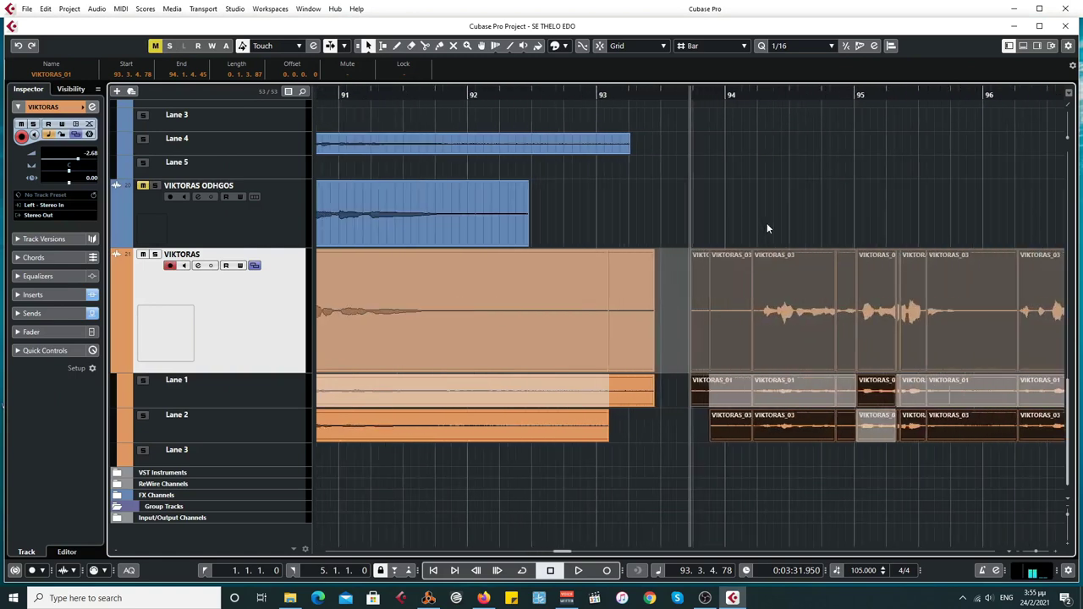
{"action": "key", "text": "h"}
{"action": "key", "text": "h"}
{"action": "key", "text": "h"}
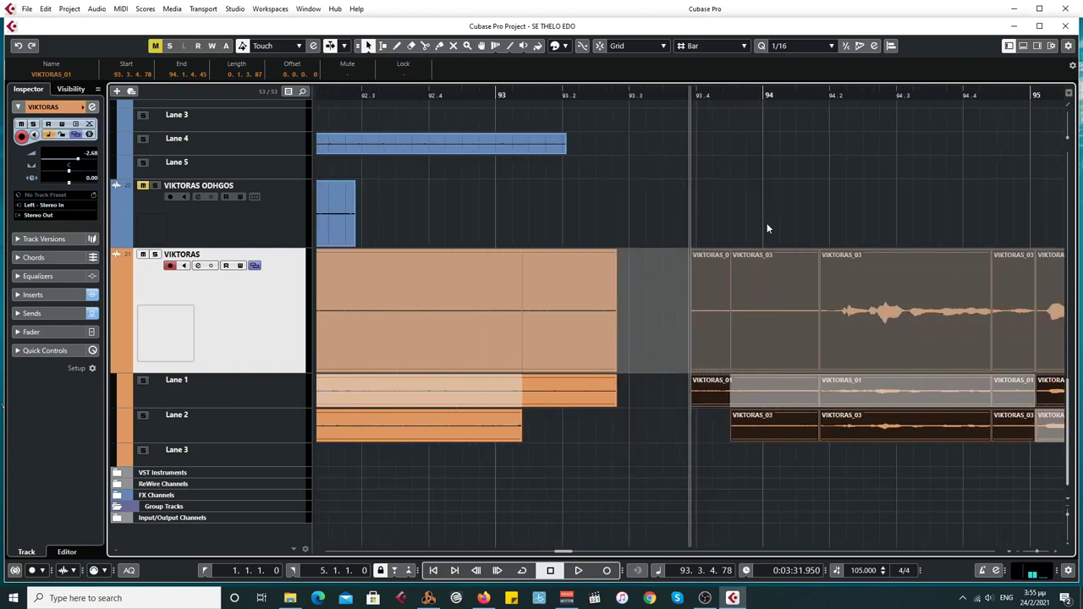
{"action": "key", "text": "g"}
{"action": "key", "text": "g"}
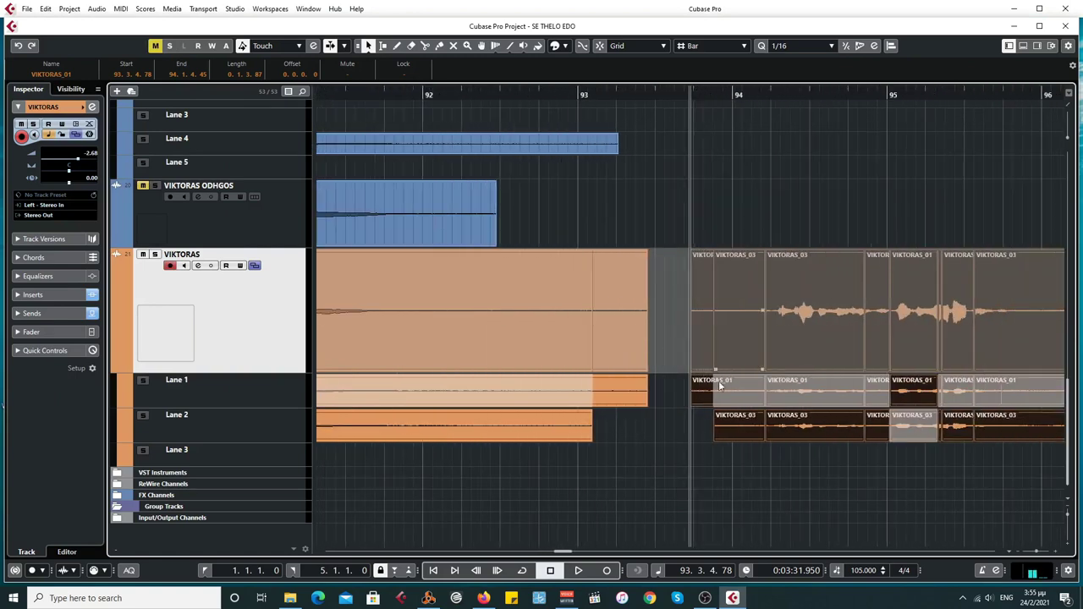